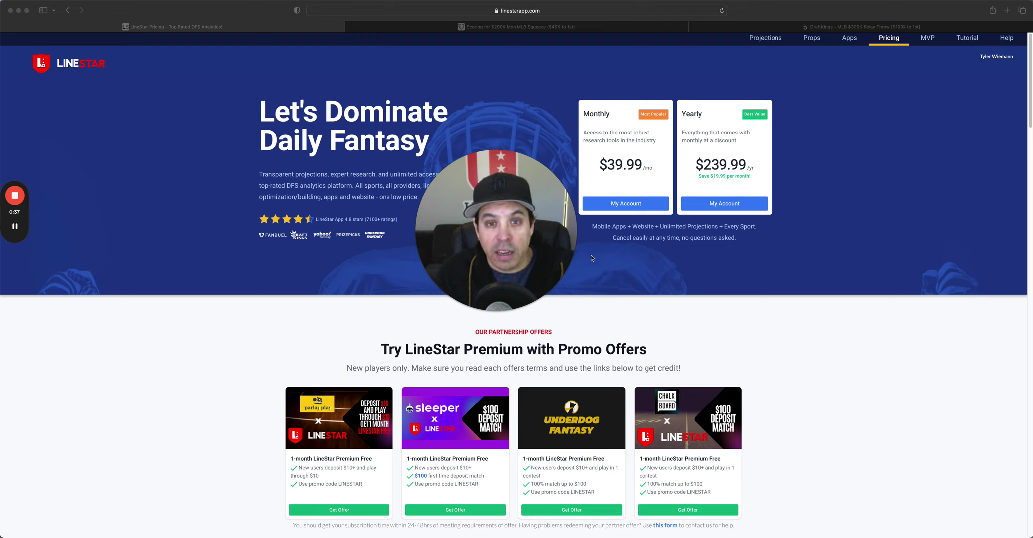
Load the MLB DraftKings projections for the April 2 9-game Main slate
{"action": "left_click_drag", "start_coordinate": [495, 314], "coordinate": [966, 486]}
{"action": "left_click", "coordinate": [867, 264]}
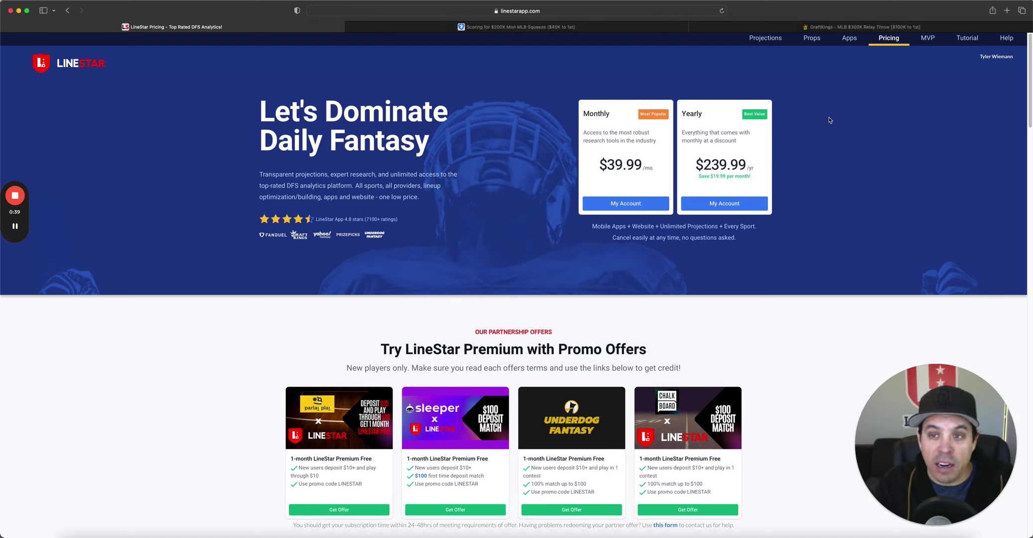
{"action": "left_click", "coordinate": [762, 37]}
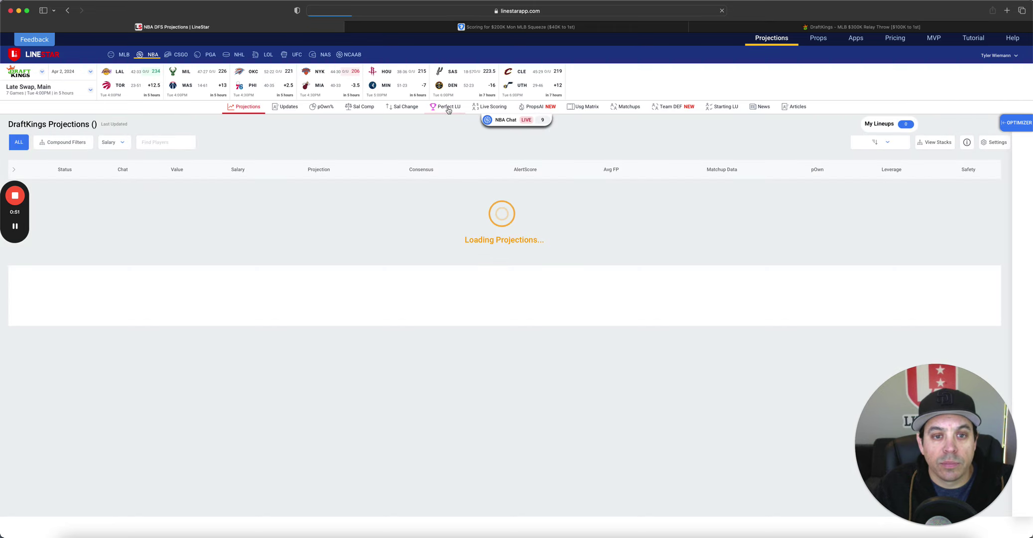
{"action": "left_click", "coordinate": [449, 107]}
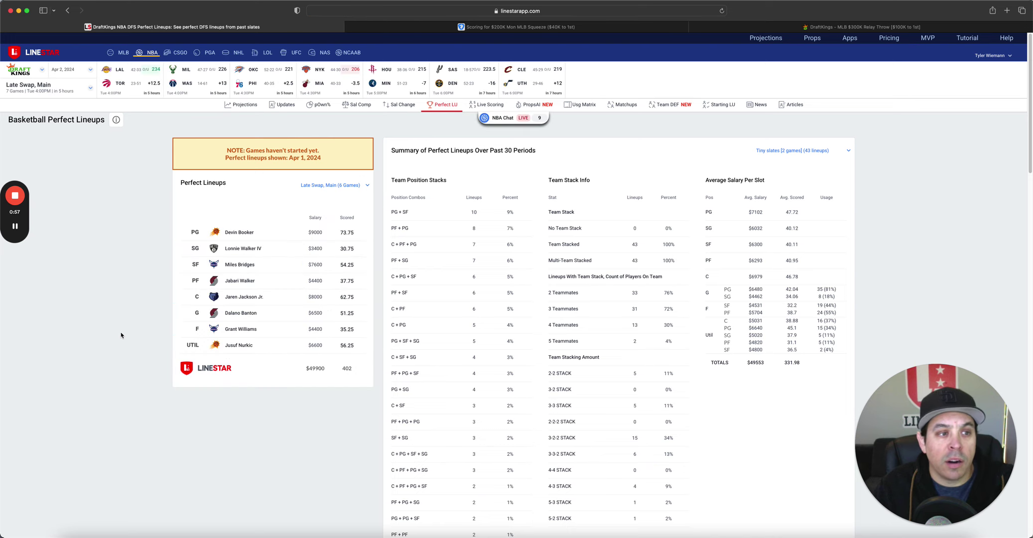
{"action": "left_click", "coordinate": [121, 53]}
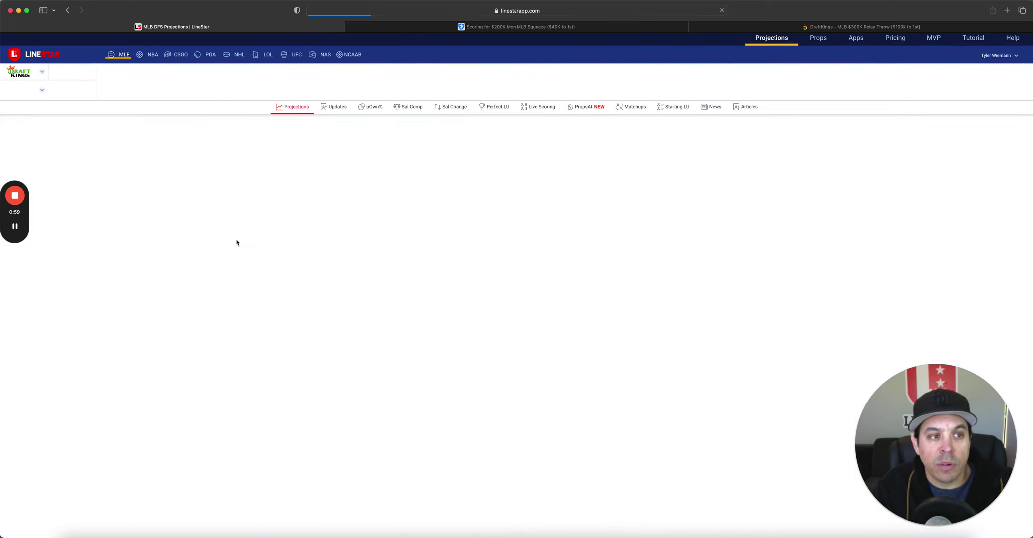
Show MLB perfect lineups, highlight Blanco's 47.05 and Houck's 35.7 scores, then view DraftKings standings
{"action": "left_click", "coordinate": [486, 108]}
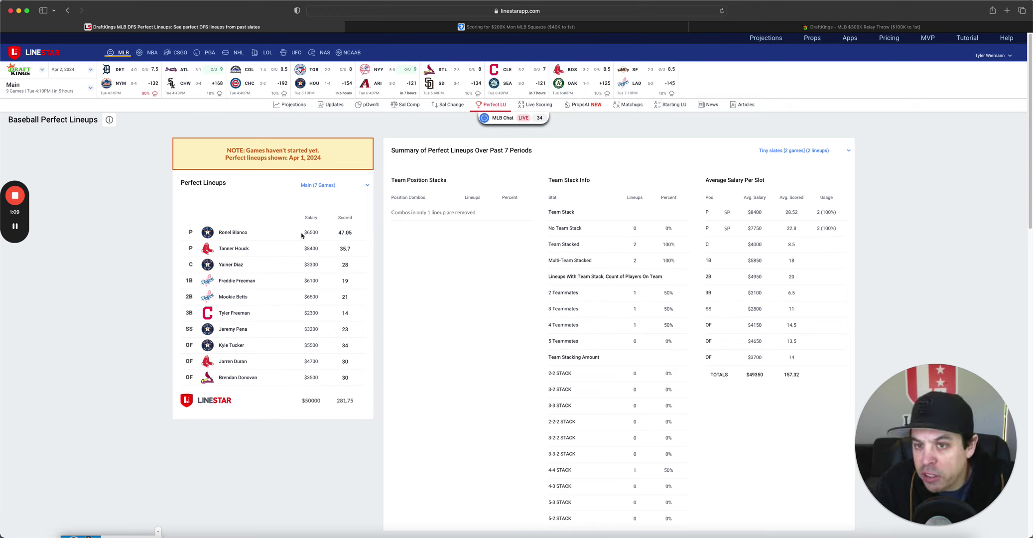
{"action": "left_click_drag", "start_coordinate": [334, 234], "coordinate": [352, 232]}
{"action": "left_click", "coordinate": [353, 233]}
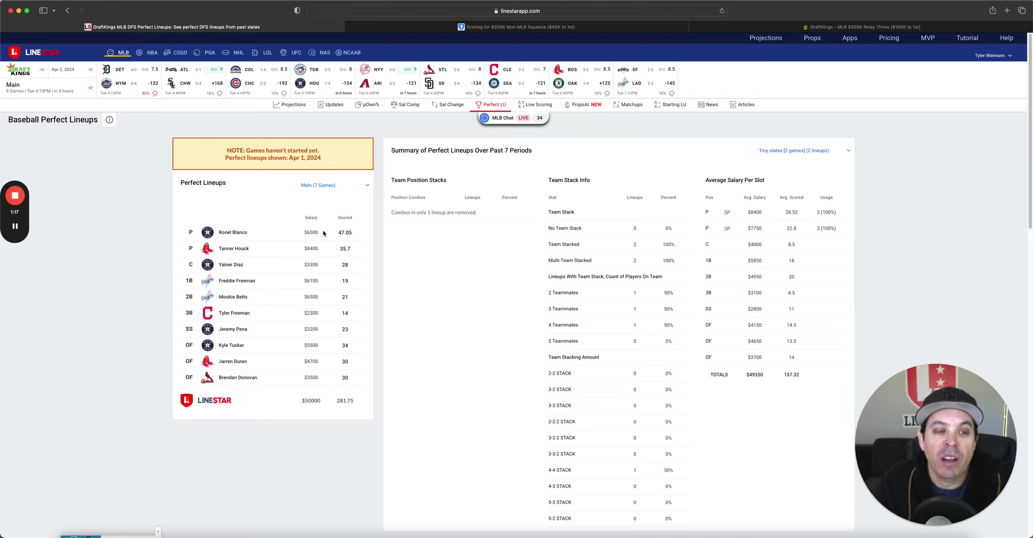
{"action": "left_click_drag", "start_coordinate": [355, 250], "coordinate": [326, 247]}
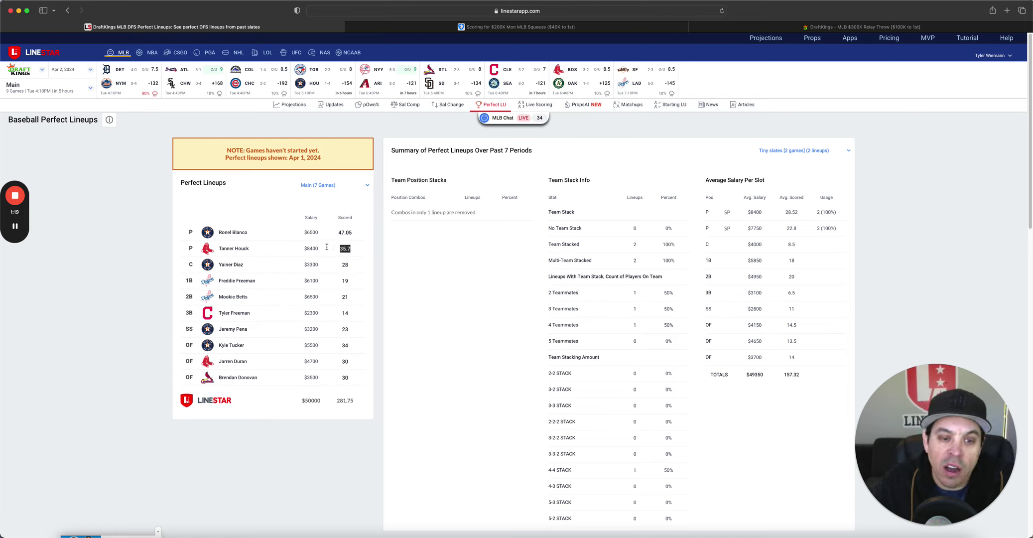
{"action": "left_click", "coordinate": [326, 249]}
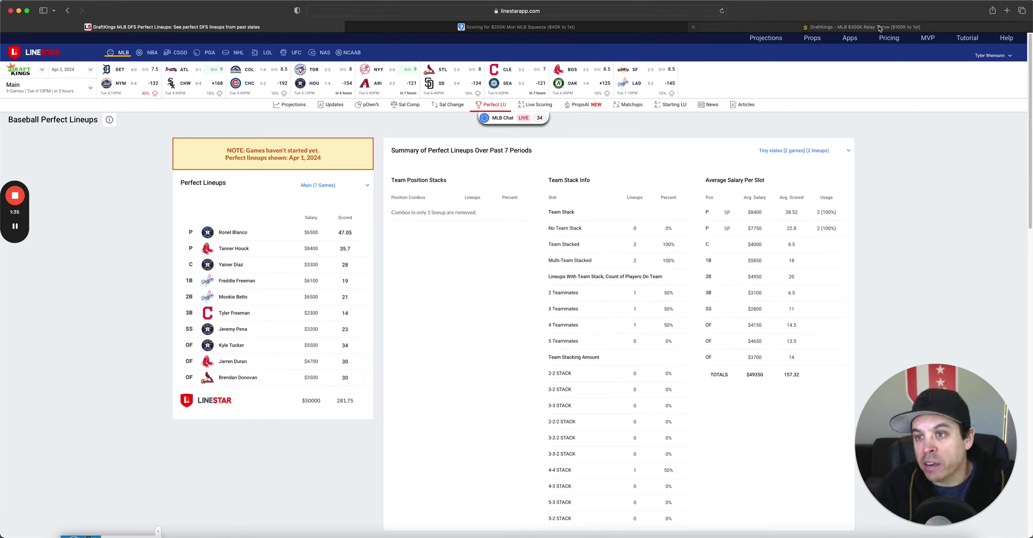
{"action": "mouse_move", "coordinate": [879, 28]}
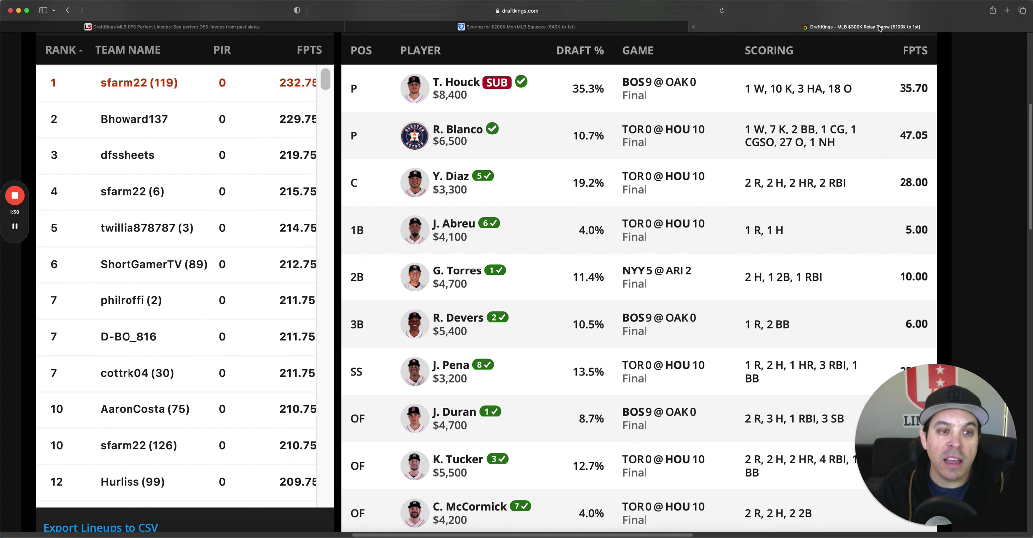
{"action": "left_click", "coordinate": [879, 28]}
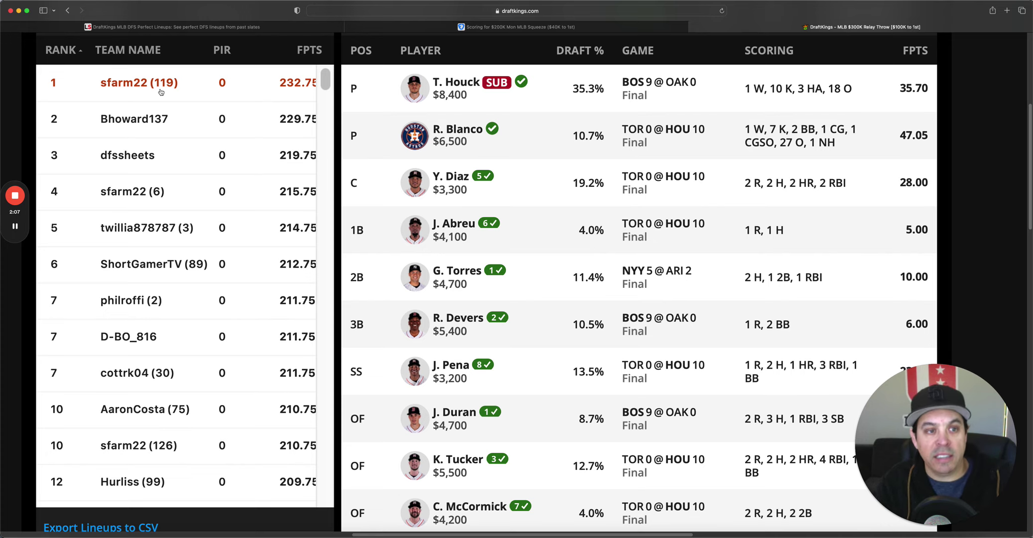
Return to the LineStar perfect lineups after viewing the $300K Relay Throw standings
{"action": "left_click", "coordinate": [164, 27]}
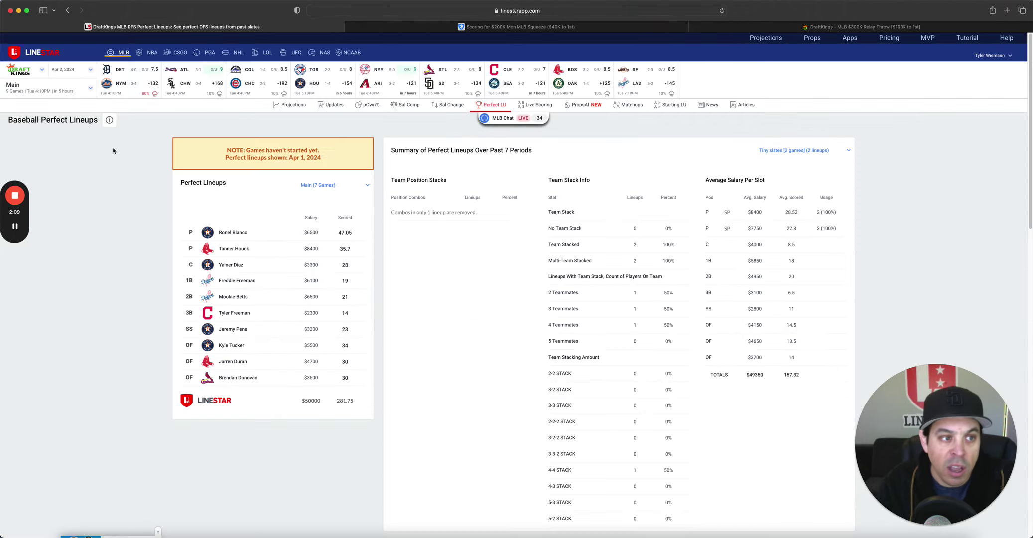
Switch perfect lineups to FanDuel, then bring up the $200K Mon MLB Squeeze scoring page
{"action": "left_click", "coordinate": [34, 74]}
{"action": "left_click", "coordinate": [30, 92]}
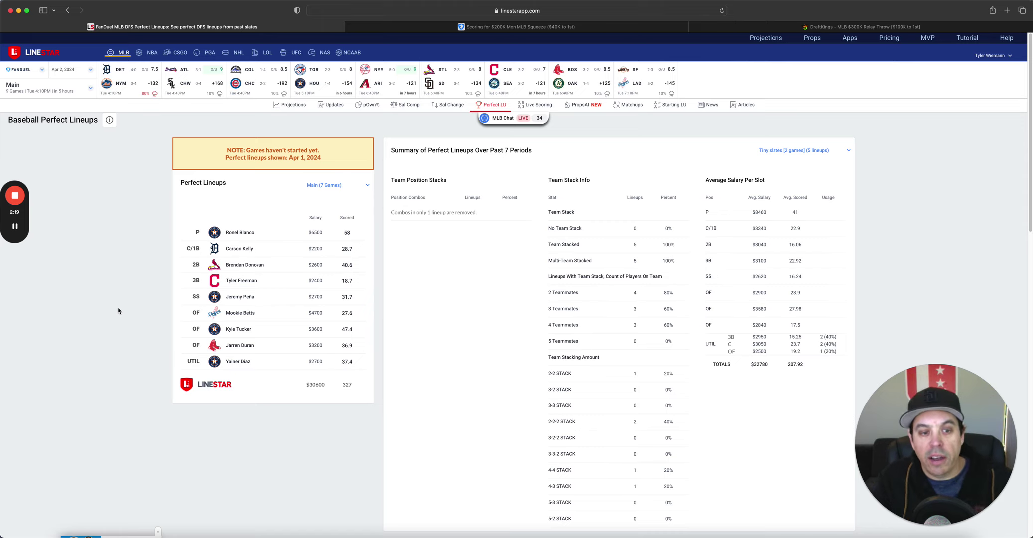
{"action": "left_click", "coordinate": [518, 27]}
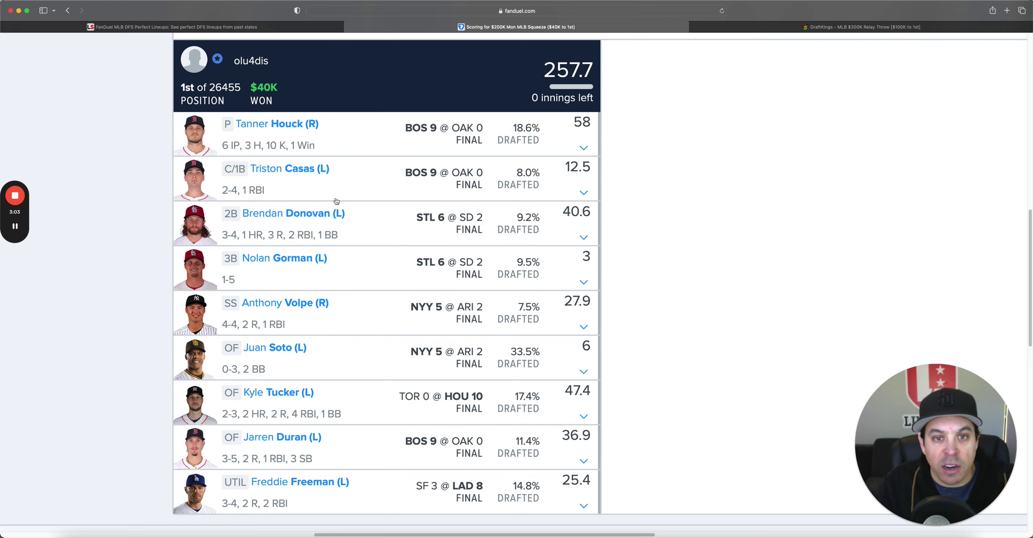
{"action": "scroll", "coordinate": [336, 201], "scroll_direction": "up", "scroll_amount": 5}
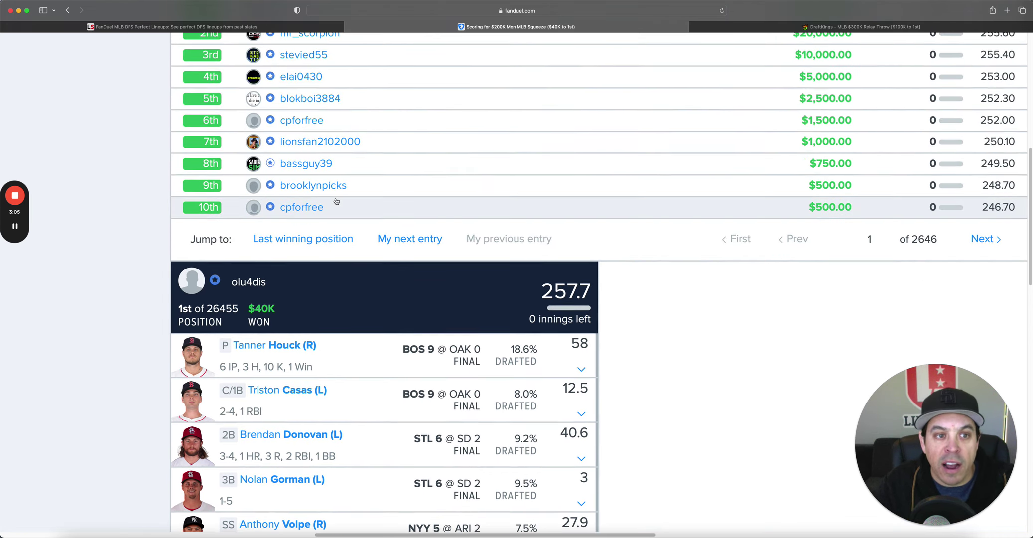
{"action": "scroll", "coordinate": [336, 201], "scroll_direction": "up", "scroll_amount": 2}
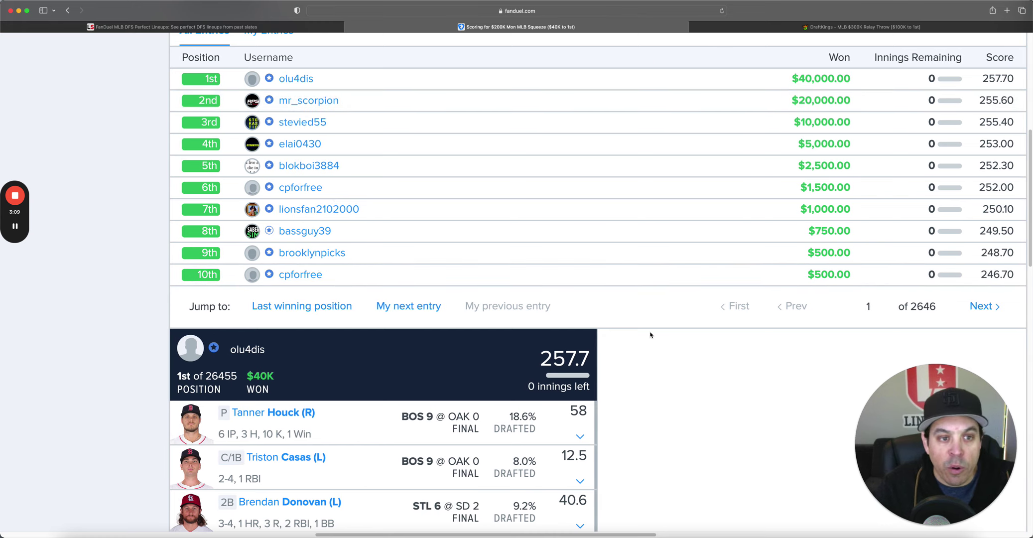
{"action": "left_click", "coordinate": [208, 27]}
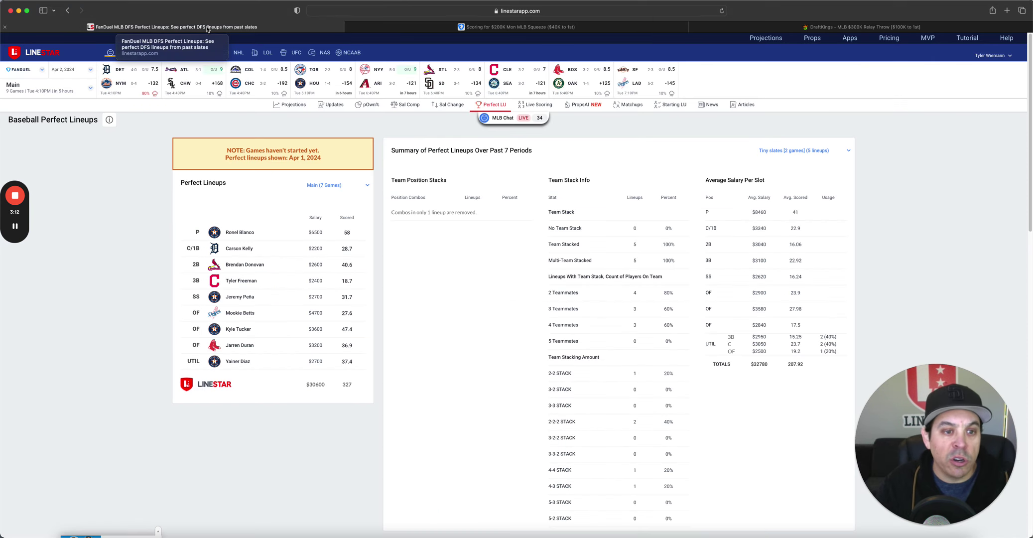
Filter the MLB FanDuel projections to pitchers only, then switch the site to DraftKings
{"action": "left_click", "coordinate": [292, 105]}
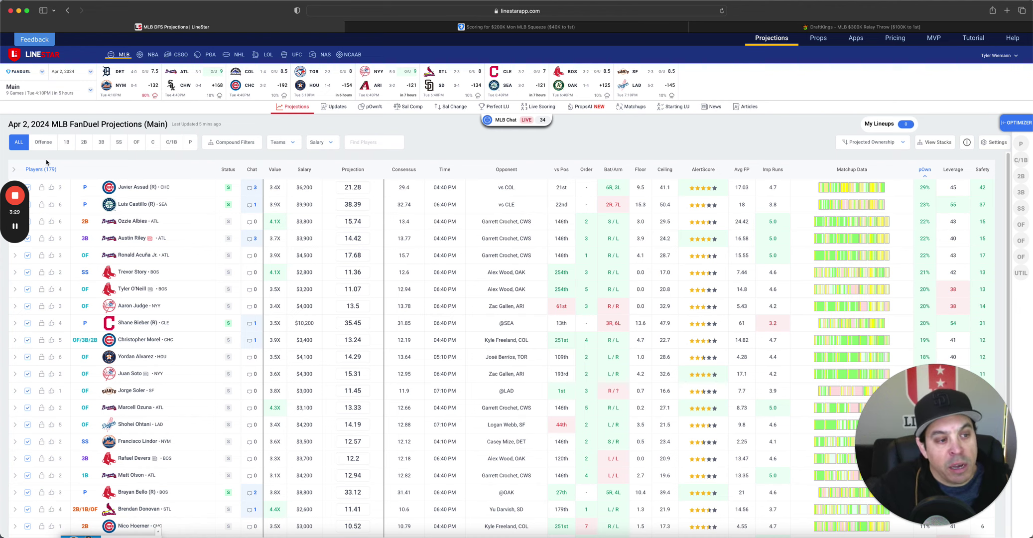
{"action": "left_click_drag", "start_coordinate": [15, 171], "coordinate": [10, 456]}
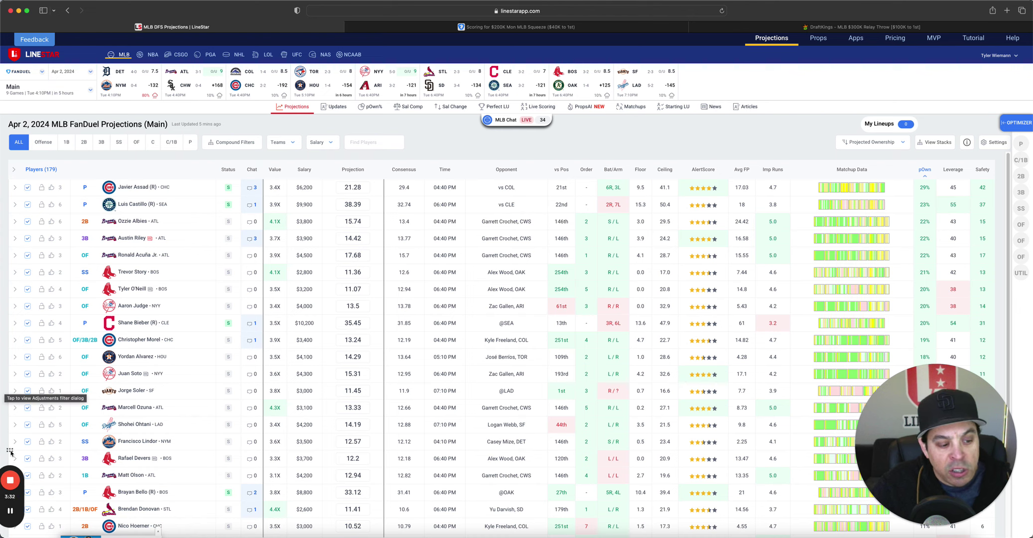
{"action": "left_click", "coordinate": [191, 144]}
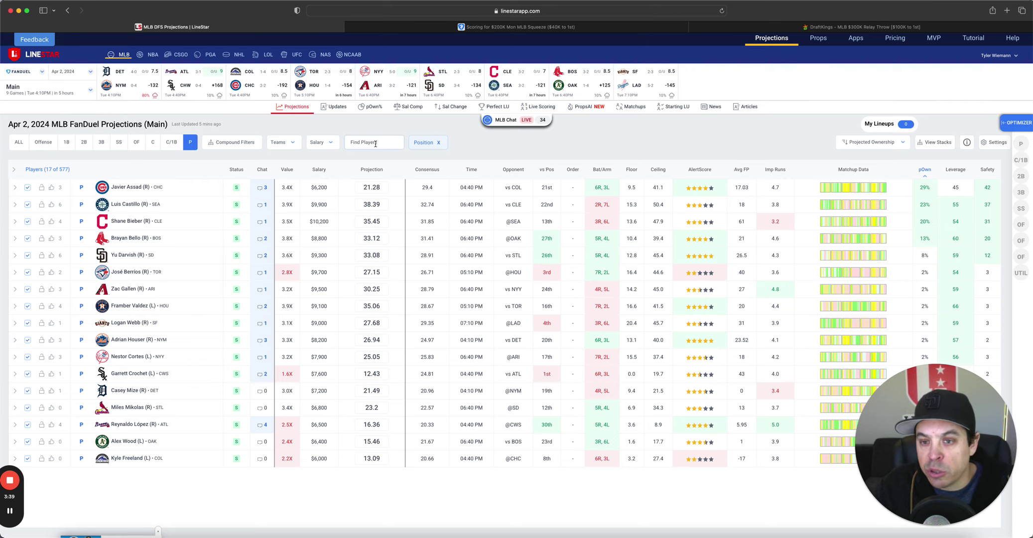
{"action": "left_click", "coordinate": [22, 74]}
{"action": "left_click", "coordinate": [42, 90]}
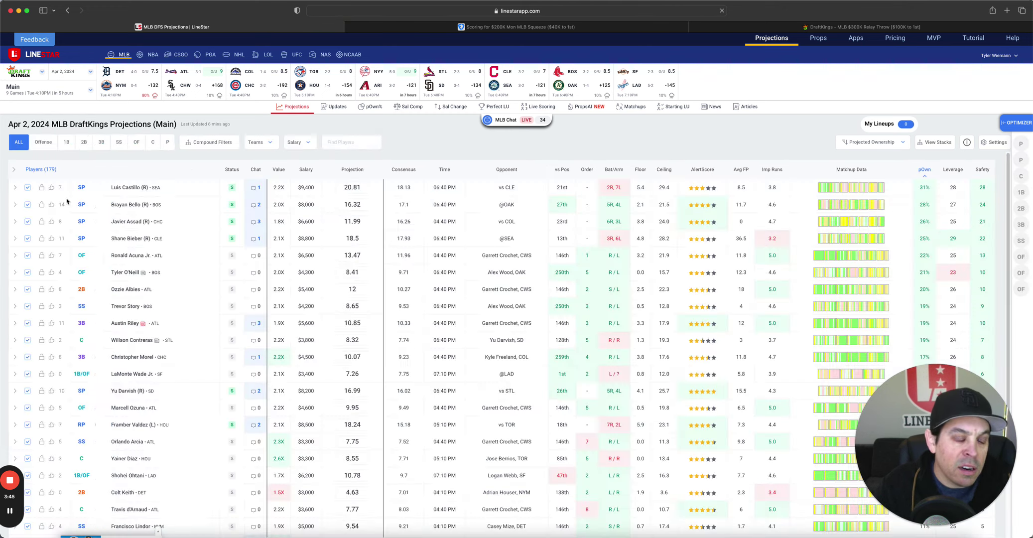
Filter DraftKings projections to pitchers and open Luis Castillo's card, highlighting CLE's 17.4% K rate
{"action": "left_click", "coordinate": [169, 142]}
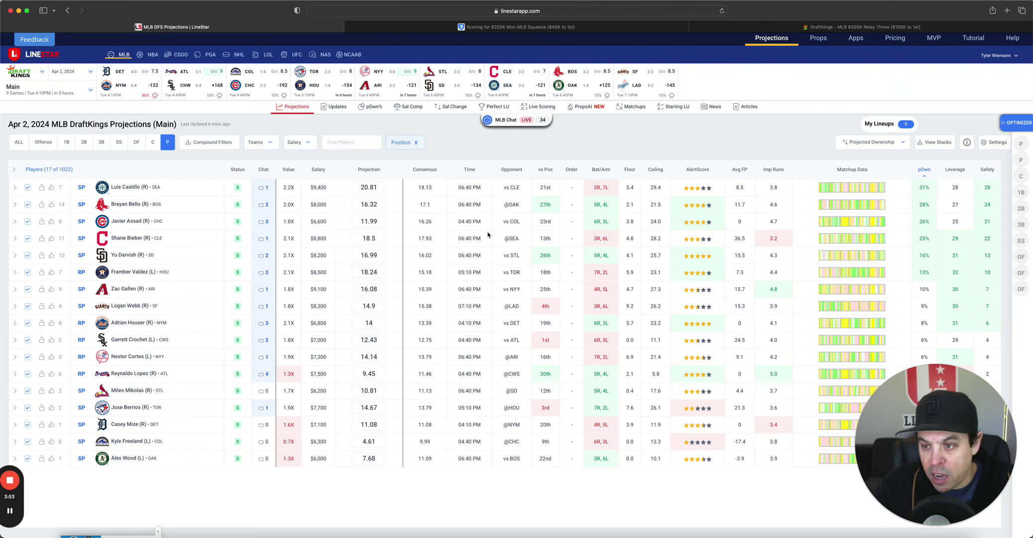
{"action": "left_click", "coordinate": [129, 187]}
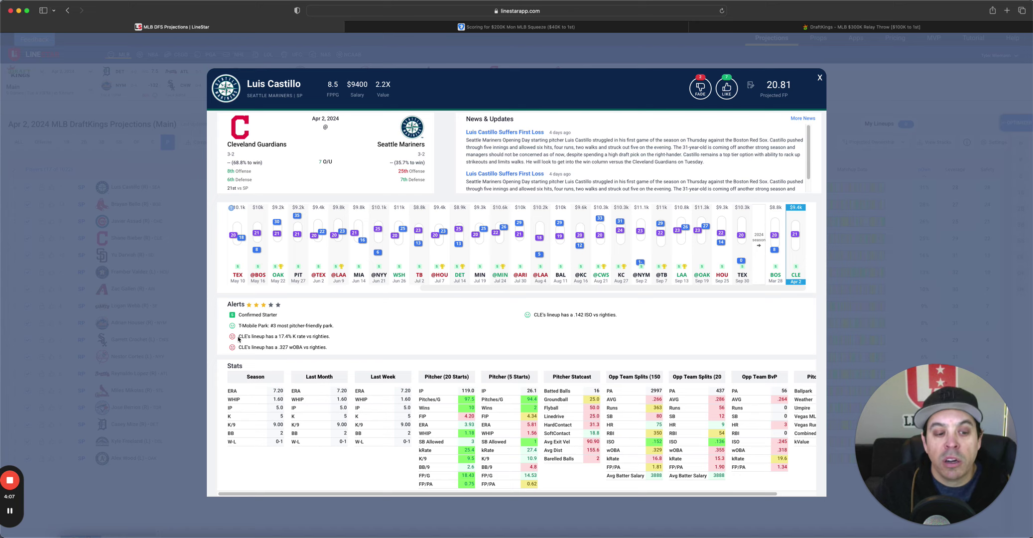
{"action": "left_click_drag", "start_coordinate": [238, 340], "coordinate": [340, 339]}
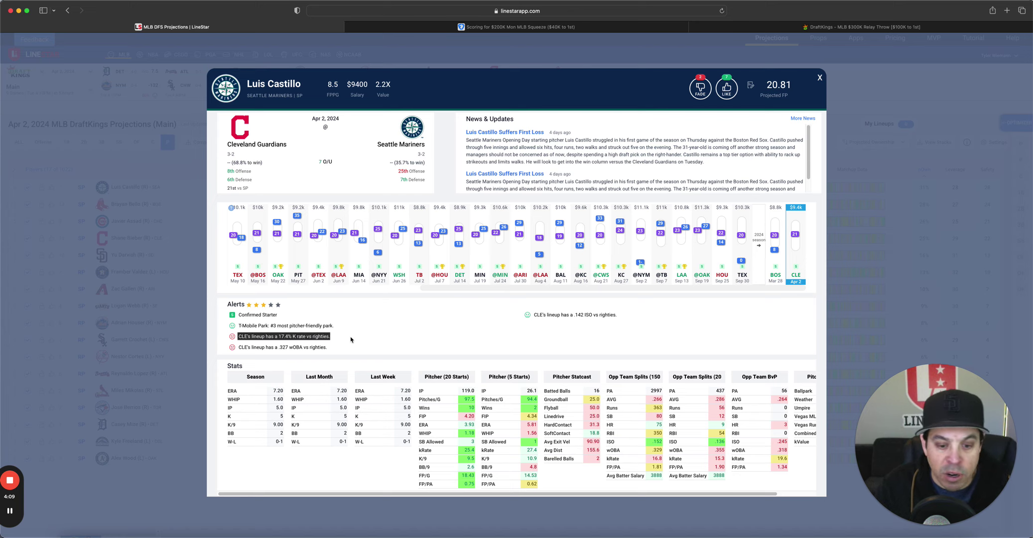
Review Castillo's 25.4 kRate and stats table, then switch to Brayan Bello's player card
{"action": "left_click", "coordinate": [350, 341]}
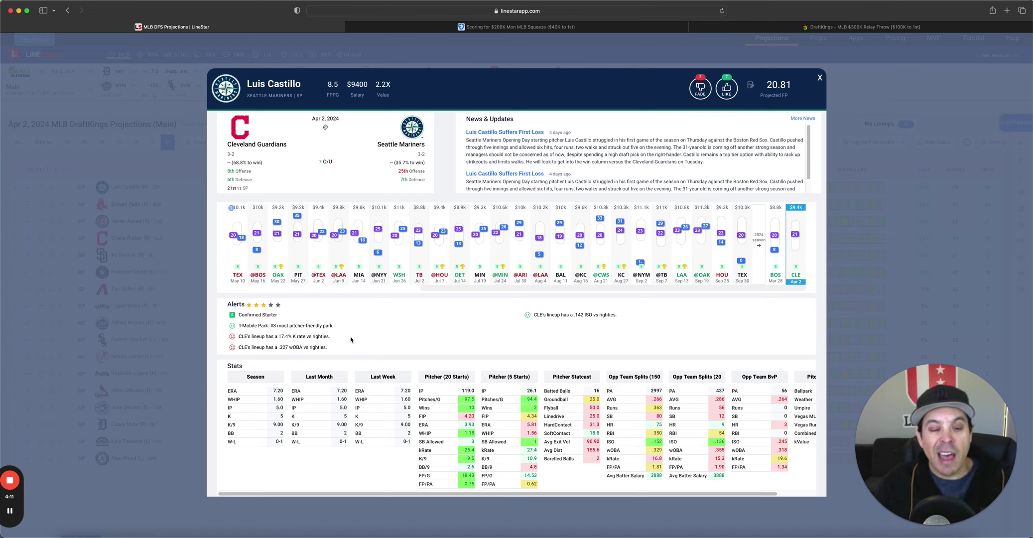
{"action": "left_click_drag", "start_coordinate": [456, 449], "coordinate": [476, 453]}
{"action": "left_click", "coordinate": [474, 452]}
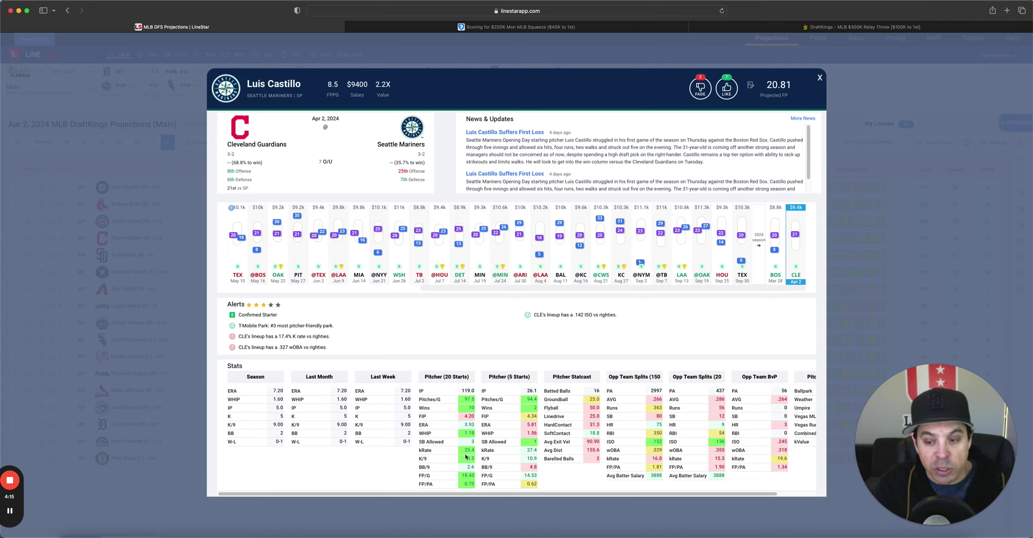
{"action": "scroll", "coordinate": [623, 459], "scroll_direction": "right", "scroll_amount": 3}
{"action": "scroll", "coordinate": [804, 437], "scroll_direction": "right", "scroll_amount": 1}
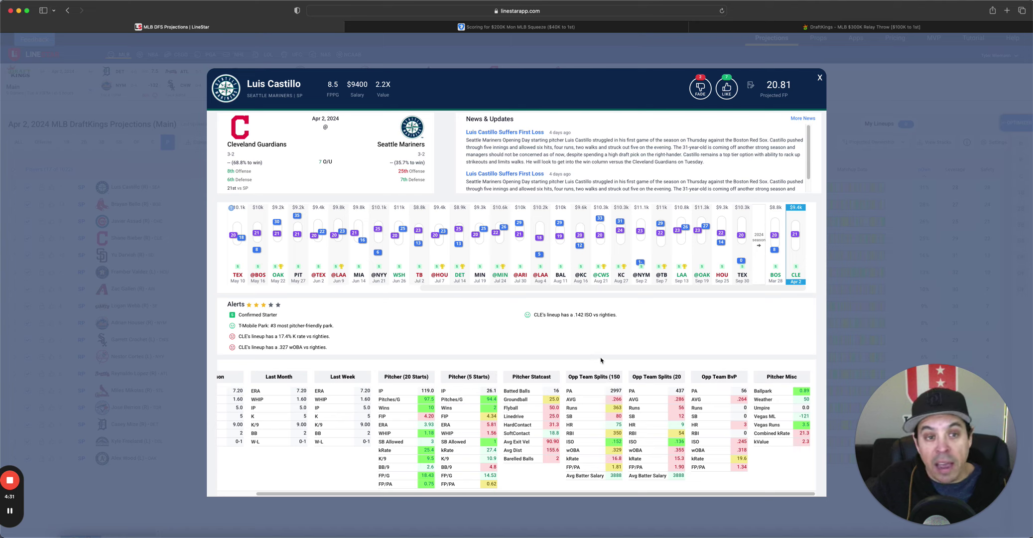
{"action": "left_click", "coordinate": [820, 79]}
{"action": "left_click", "coordinate": [125, 204]}
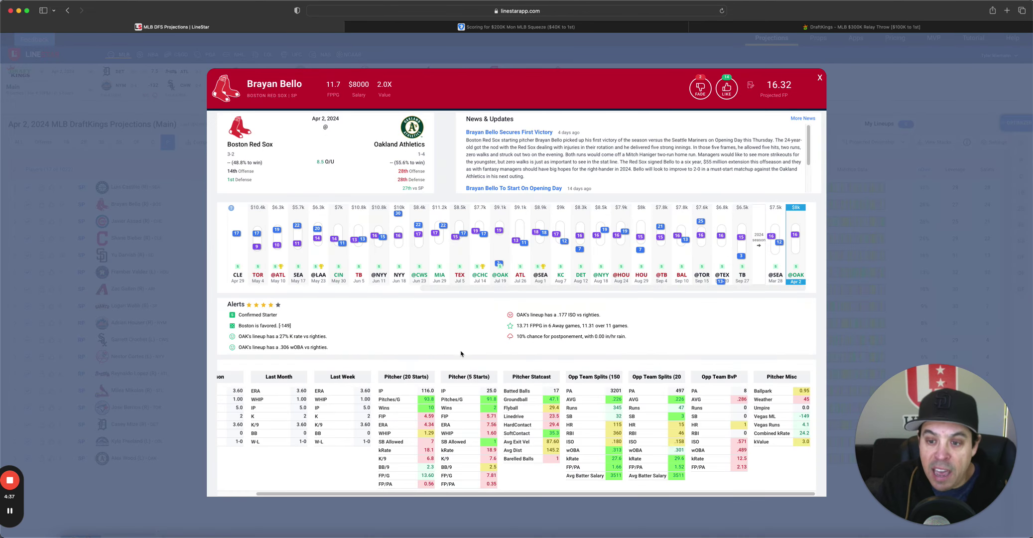
Review Bello's OAK 27% K-rate alert, 18.1 kRate and HardContact value, then close his card
{"action": "mouse_move", "coordinate": [775, 234]}
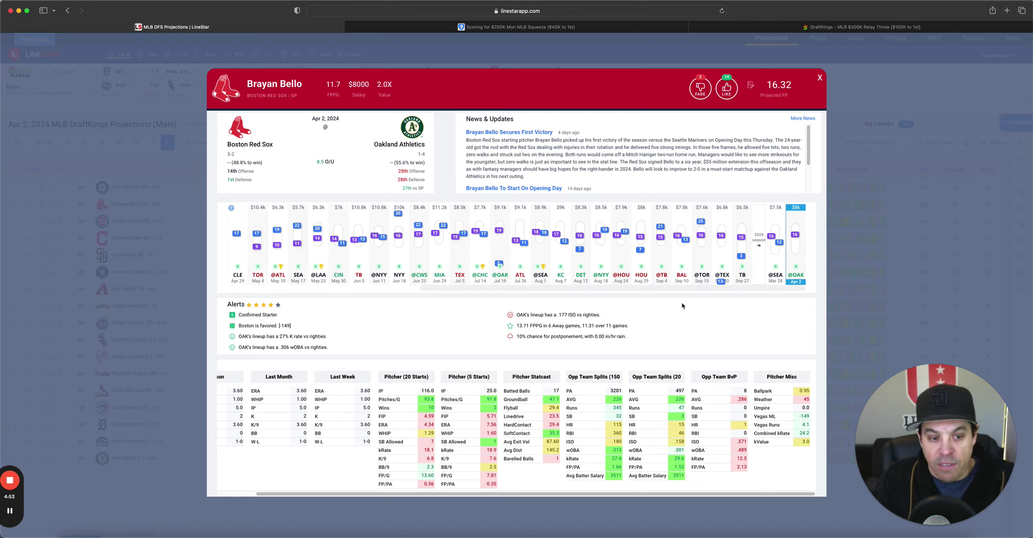
{"action": "left_click_drag", "start_coordinate": [279, 341], "coordinate": [330, 336]}
{"action": "left_click", "coordinate": [328, 337]}
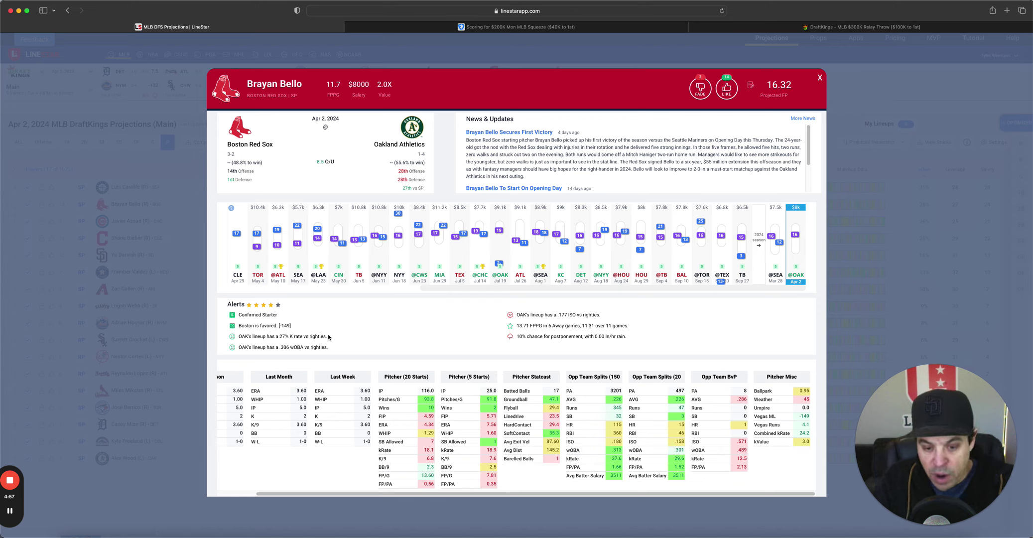
{"action": "left_click_drag", "start_coordinate": [424, 449], "coordinate": [434, 449]}
{"action": "left_click", "coordinate": [433, 450]}
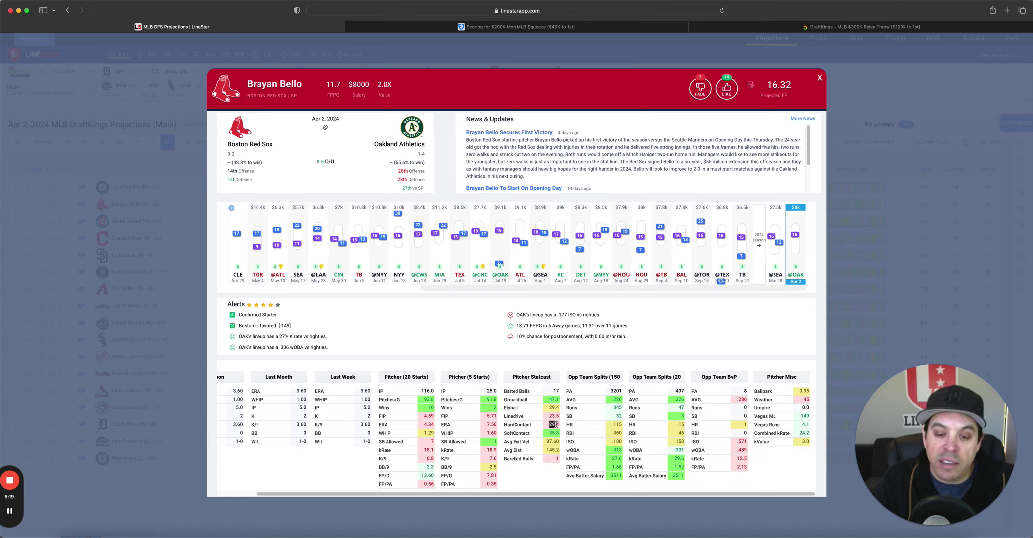
{"action": "left_click", "coordinate": [561, 424]}
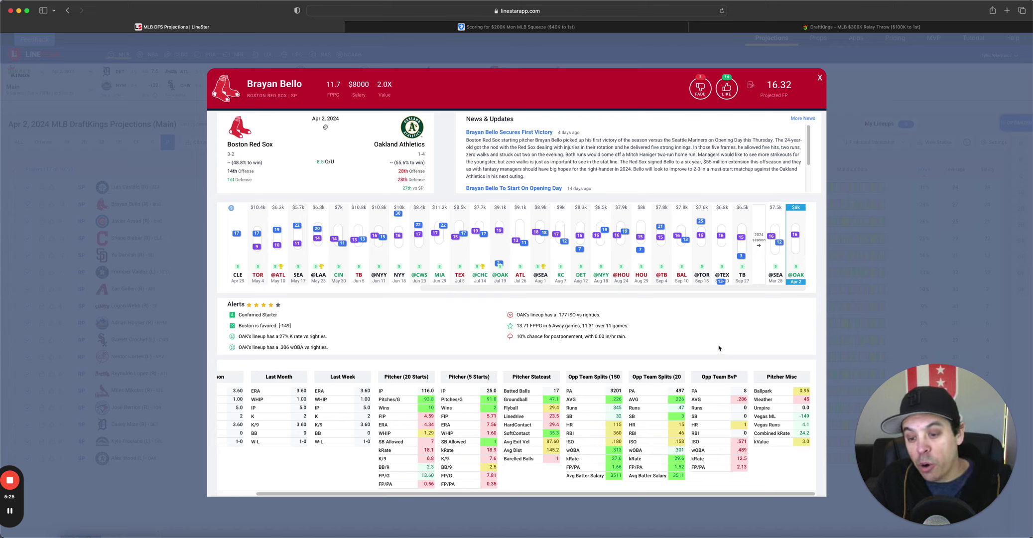
{"action": "left_click", "coordinate": [819, 78]}
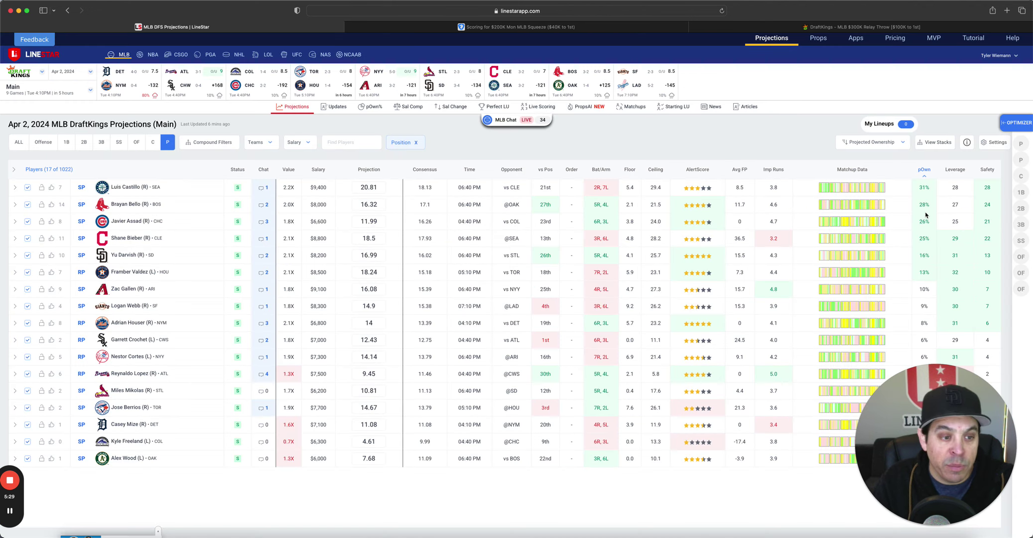
{"action": "left_click", "coordinate": [125, 222]}
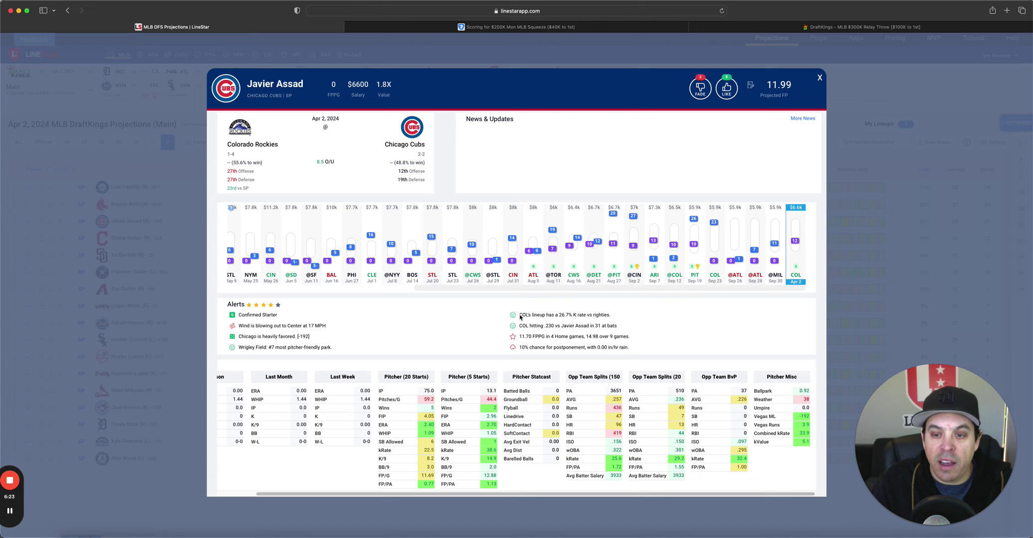
{"action": "left_click_drag", "start_coordinate": [520, 316], "coordinate": [611, 317]}
{"action": "left_click", "coordinate": [610, 317]}
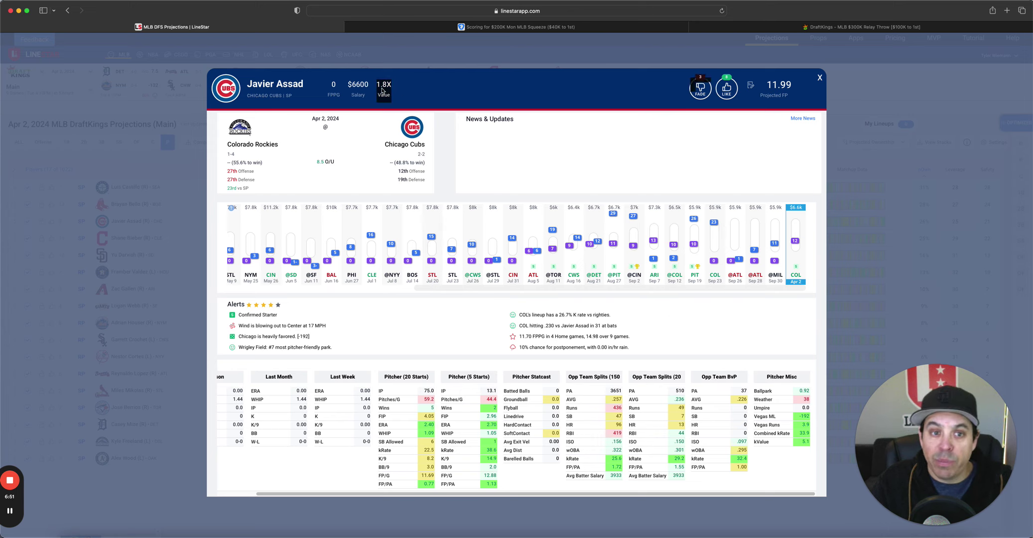
{"action": "left_click", "coordinate": [820, 78]}
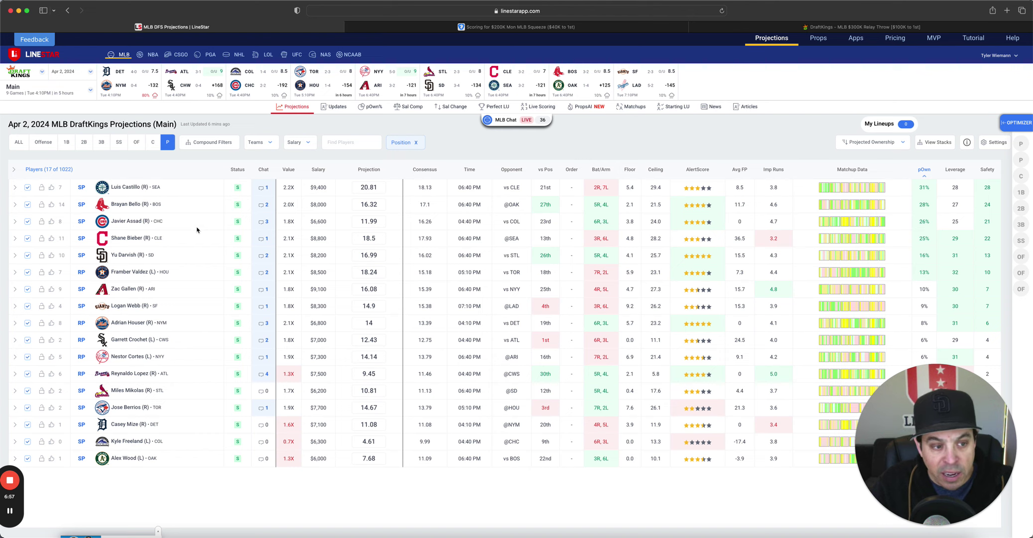
{"action": "left_click", "coordinate": [139, 239]}
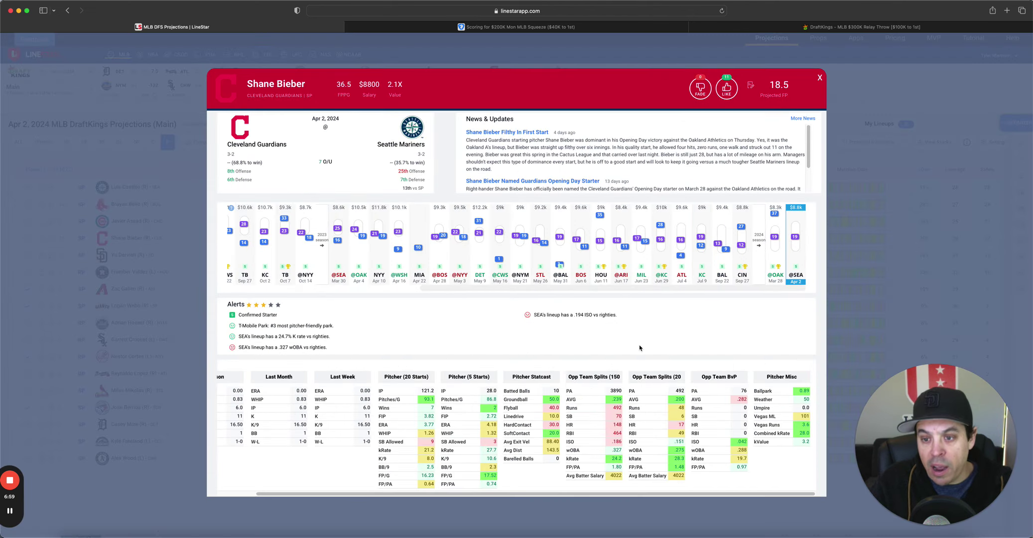
{"action": "mouse_move", "coordinate": [779, 272]}
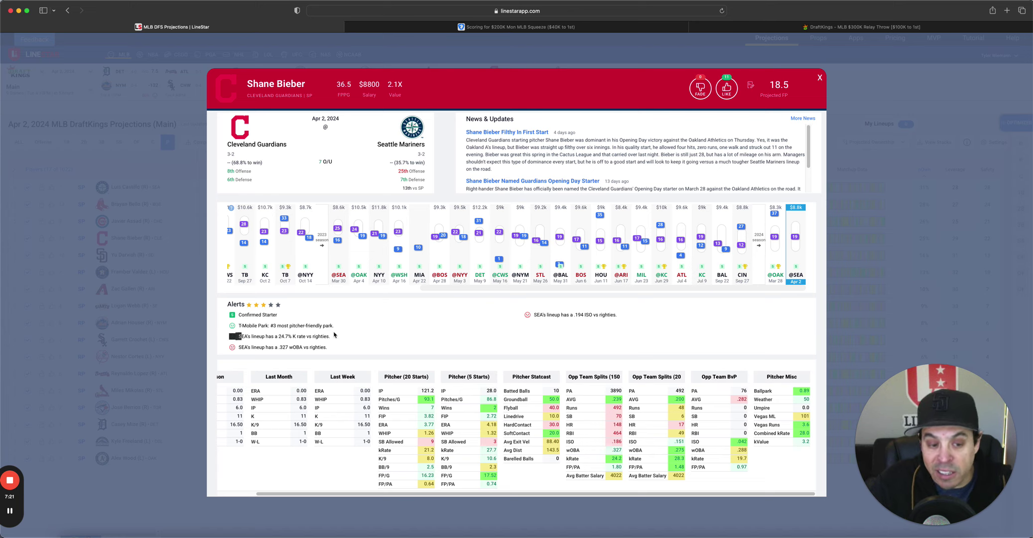
{"action": "left_click_drag", "start_coordinate": [265, 337], "coordinate": [353, 341]}
{"action": "left_click", "coordinate": [353, 342]}
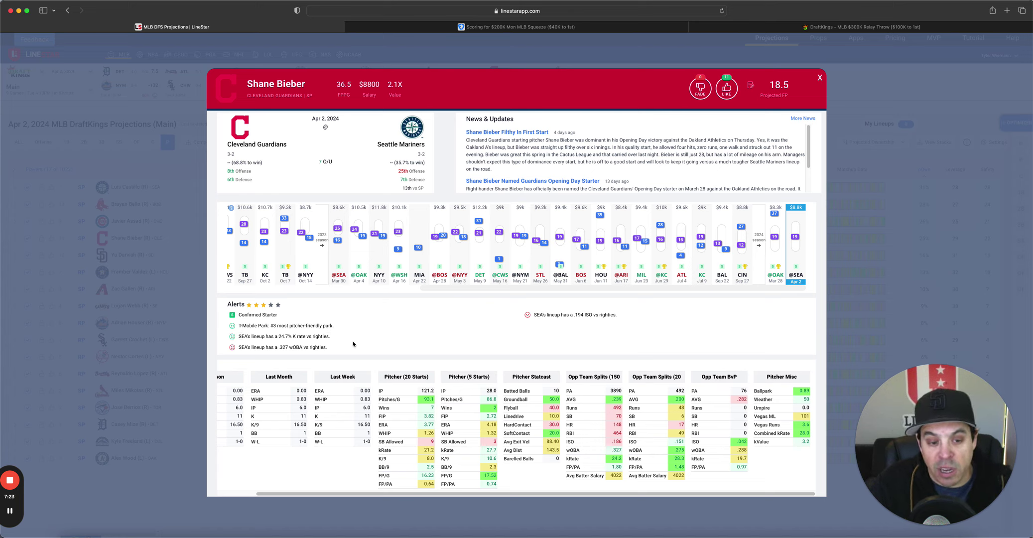
{"action": "double_click", "coordinate": [428, 450]}
{"action": "left_click", "coordinate": [432, 451]}
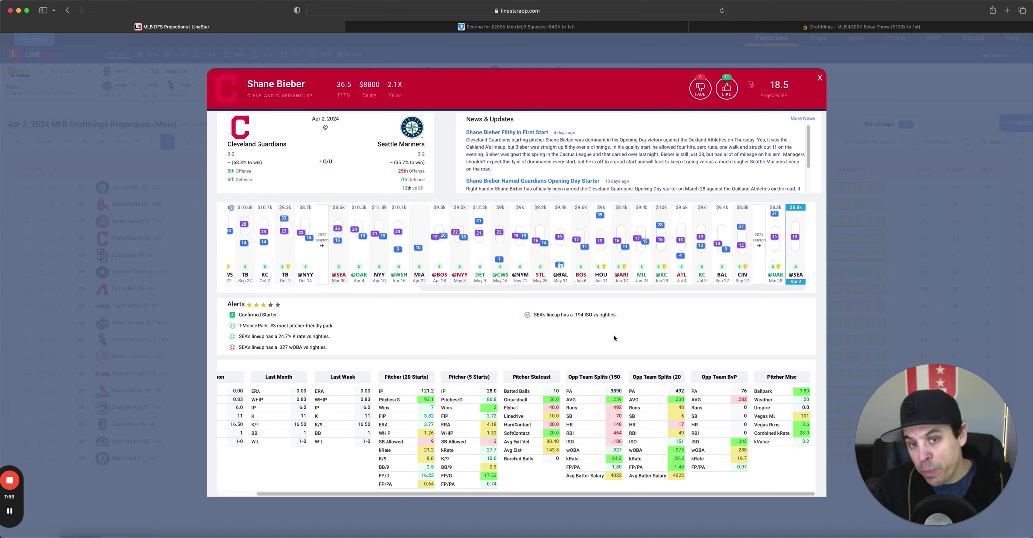
{"action": "mouse_move", "coordinate": [773, 243]}
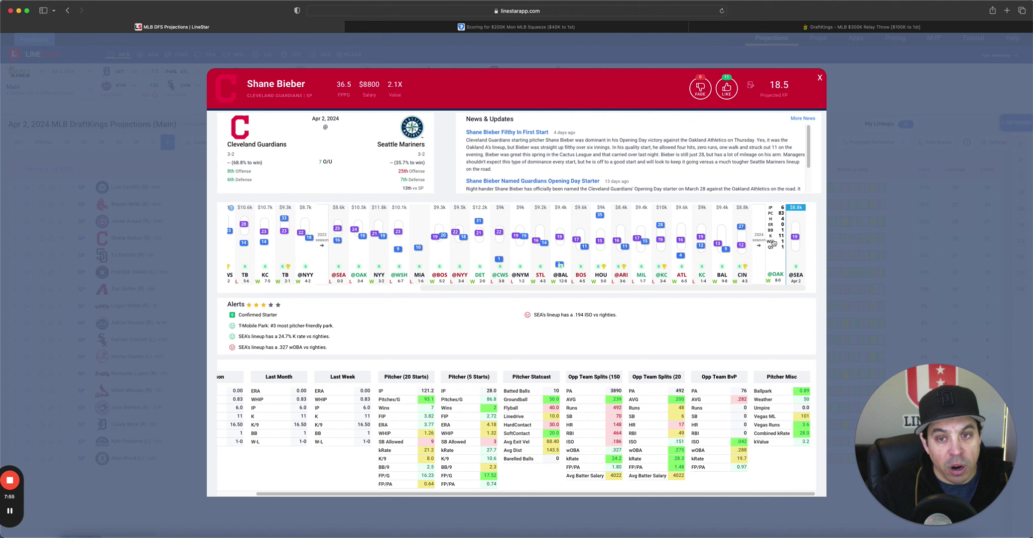
{"action": "left_click", "coordinate": [820, 77]}
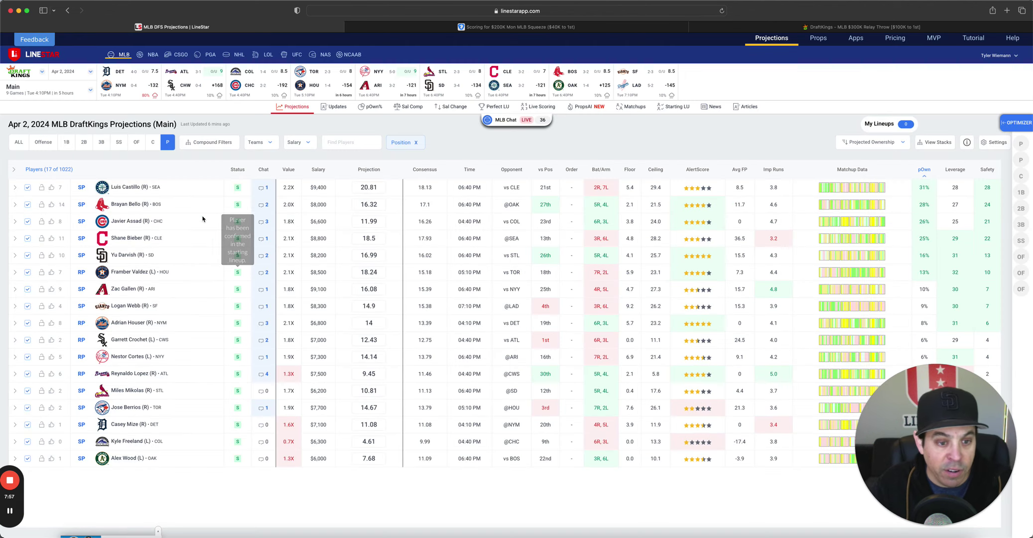
{"action": "left_click", "coordinate": [127, 256]}
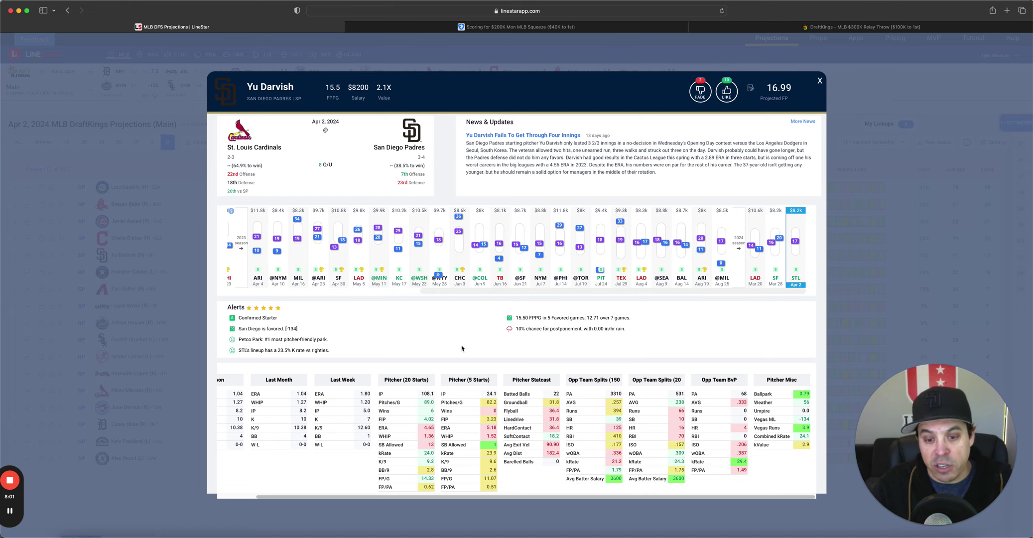
{"action": "mouse_move", "coordinate": [777, 238]}
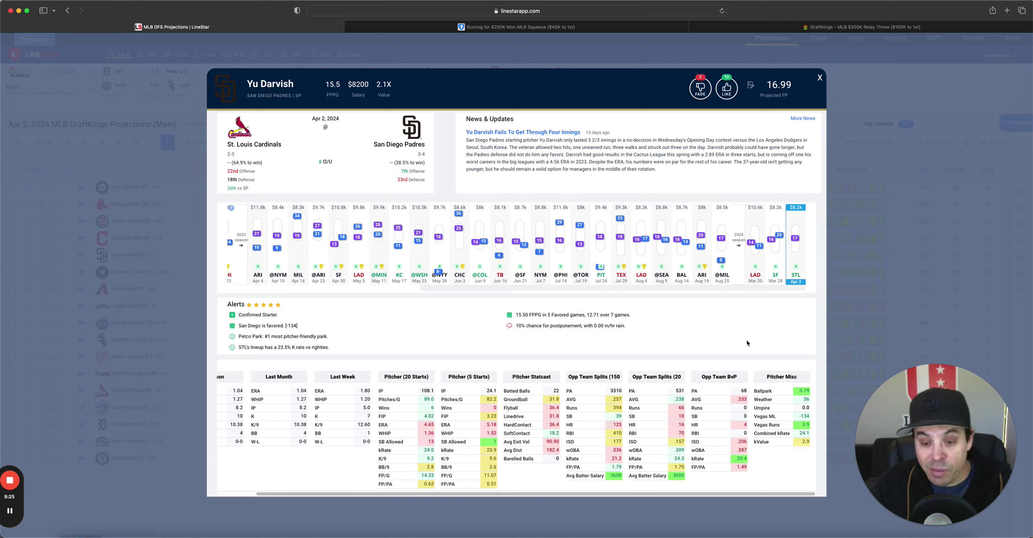
{"action": "mouse_move", "coordinate": [761, 254]}
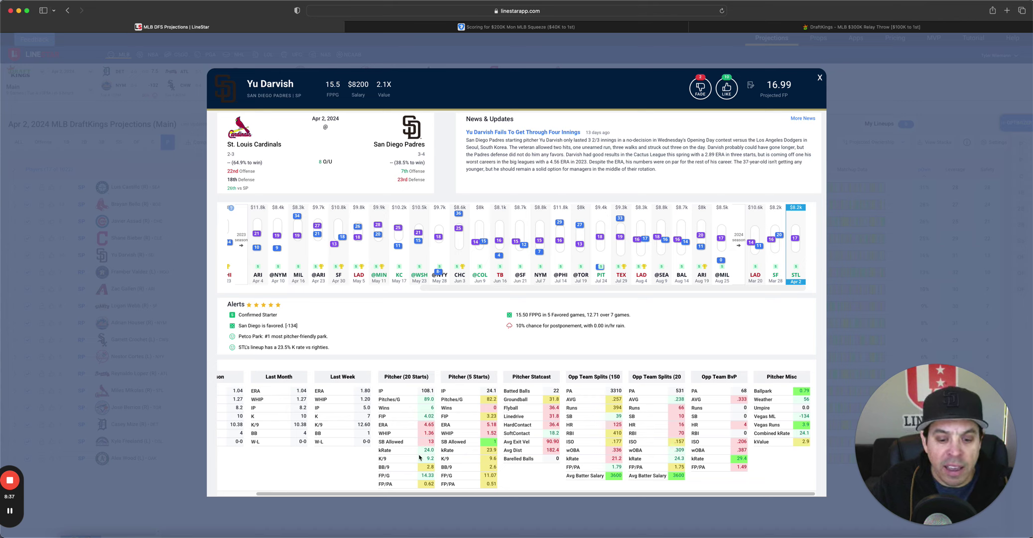
{"action": "scroll", "coordinate": [422, 468], "scroll_direction": "left", "scroll_amount": 2}
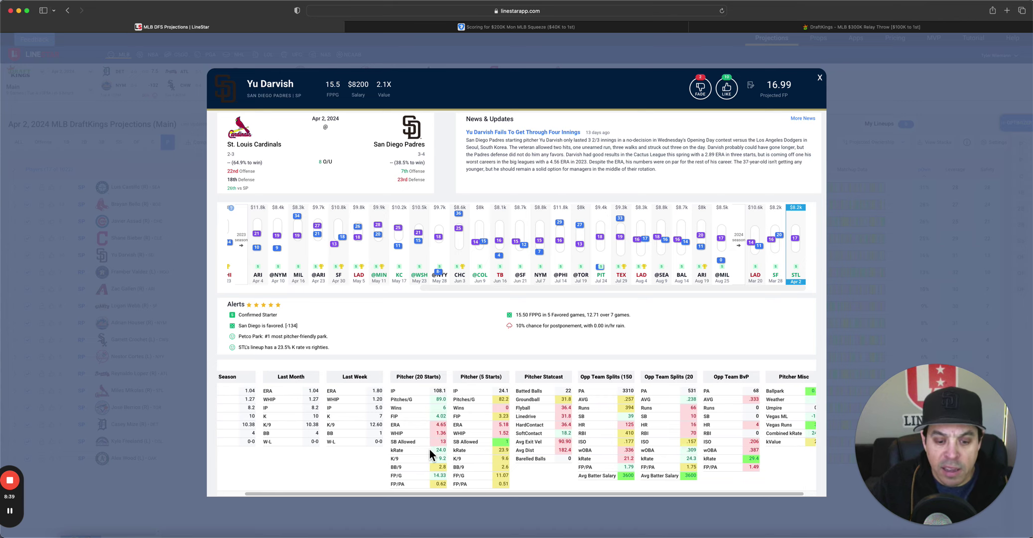
{"action": "scroll", "coordinate": [598, 424], "scroll_direction": "left", "scroll_amount": 4}
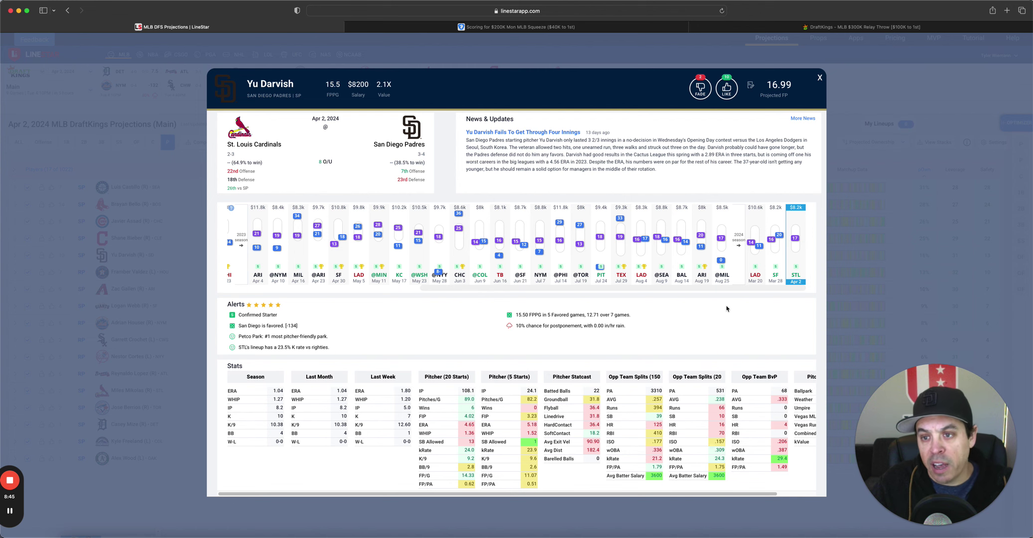
{"action": "left_click", "coordinate": [819, 78]}
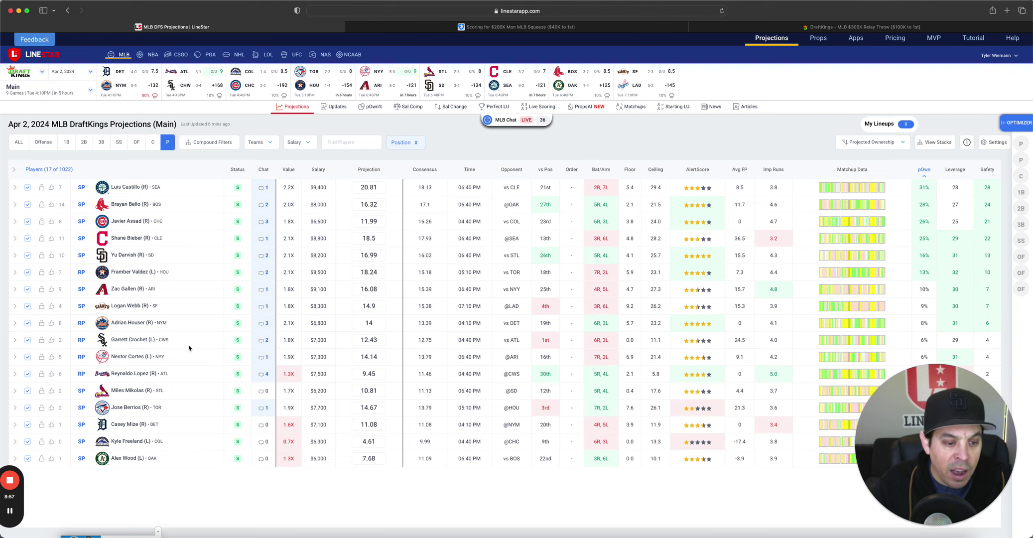
{"action": "left_click", "coordinate": [142, 374]}
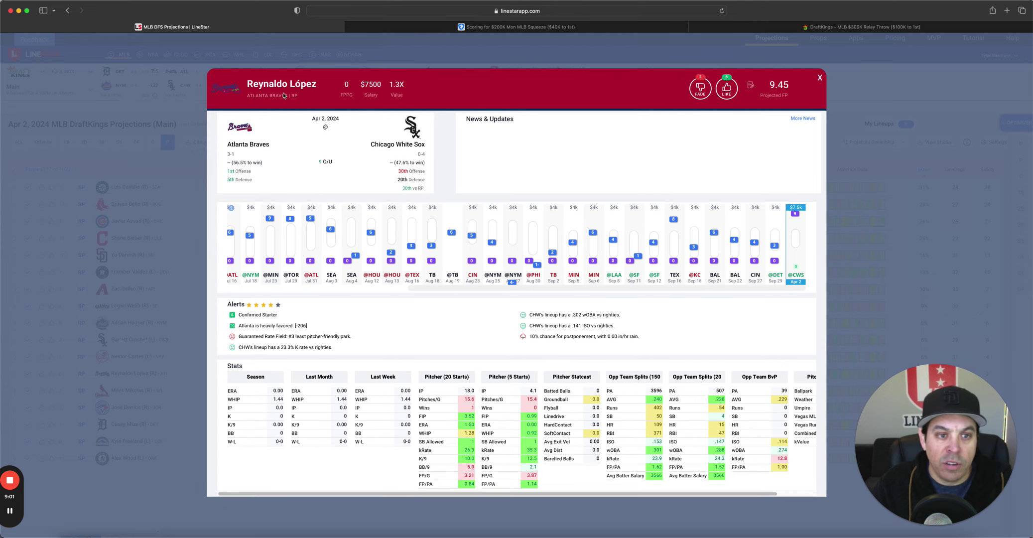
{"action": "left_click", "coordinate": [819, 78]}
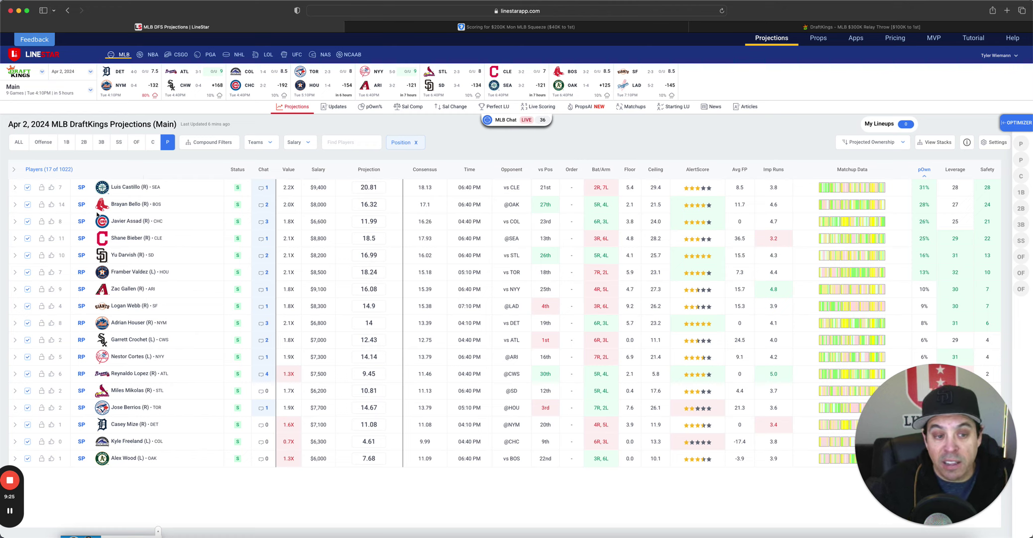
Switch projections to FanDuel, filter to the 17 pitchers, and highlight Cortes's ARI ISO vs lefties alert
{"action": "left_click", "coordinate": [34, 77]}
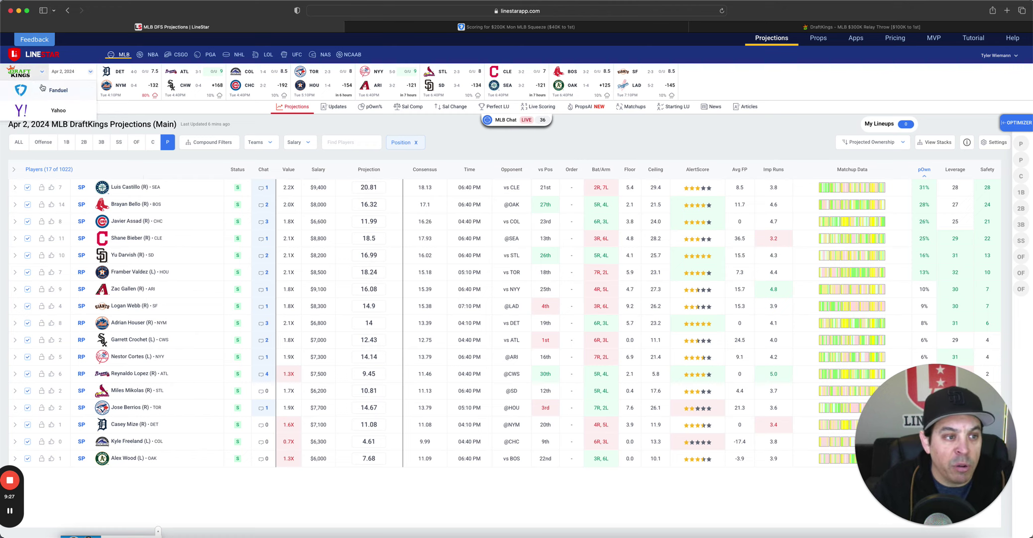
{"action": "left_click", "coordinate": [43, 89]}
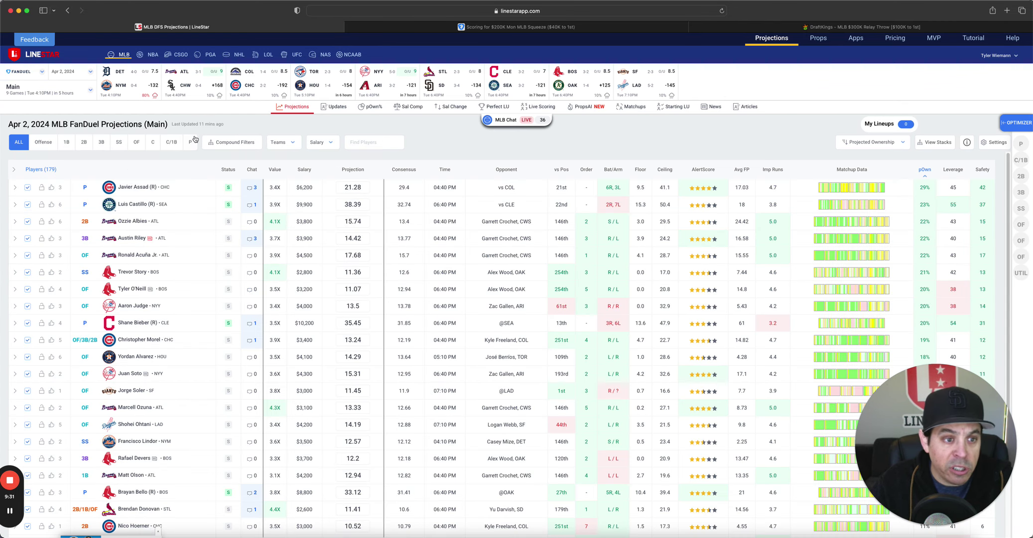
{"action": "left_click", "coordinate": [191, 143]}
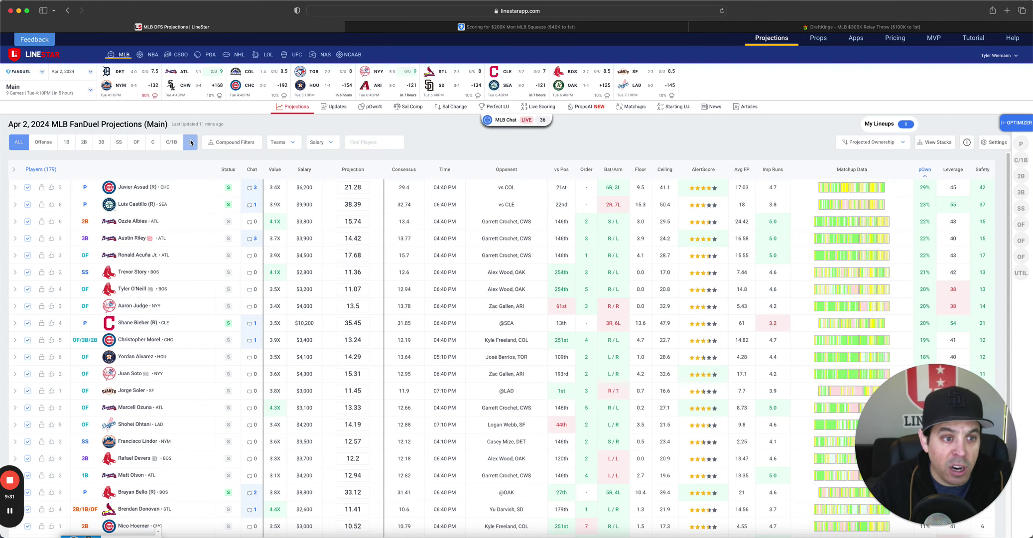
{"action": "left_click", "coordinate": [190, 142]}
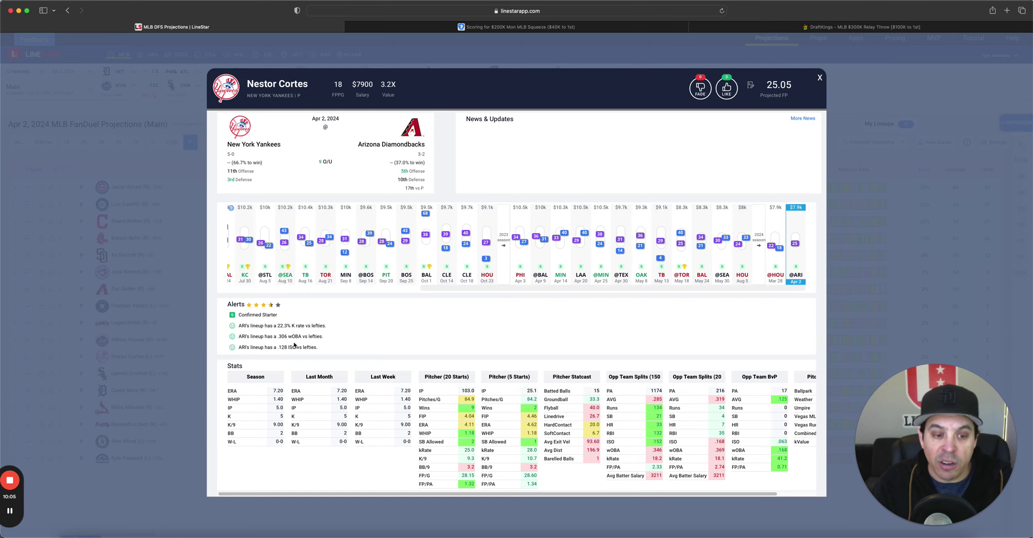
{"action": "left_click_drag", "start_coordinate": [271, 347], "coordinate": [300, 339]}
Close and reopen Nestor Cortes's card, scroll his Stats table, then close it again
{"action": "left_click", "coordinate": [337, 339]}
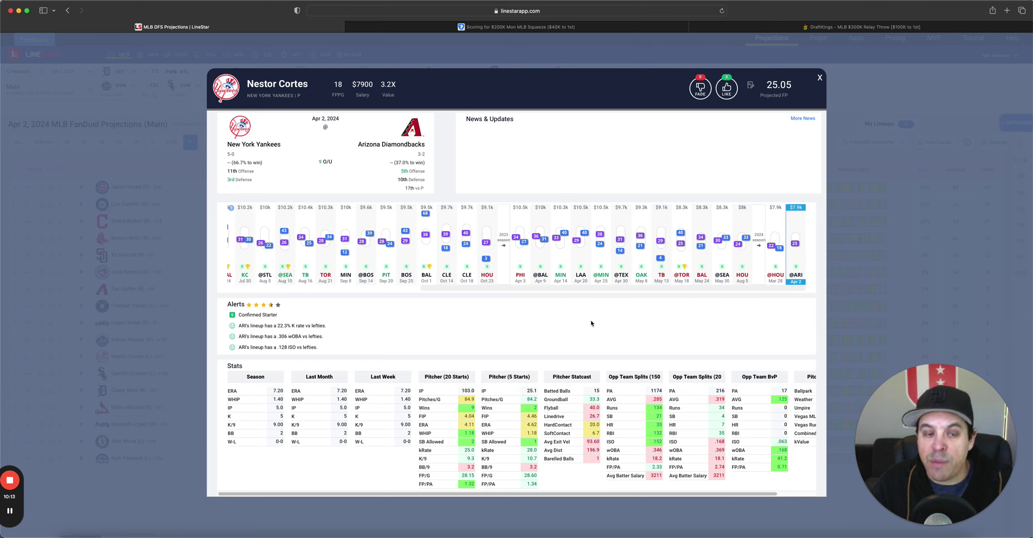
{"action": "left_click", "coordinate": [819, 79]}
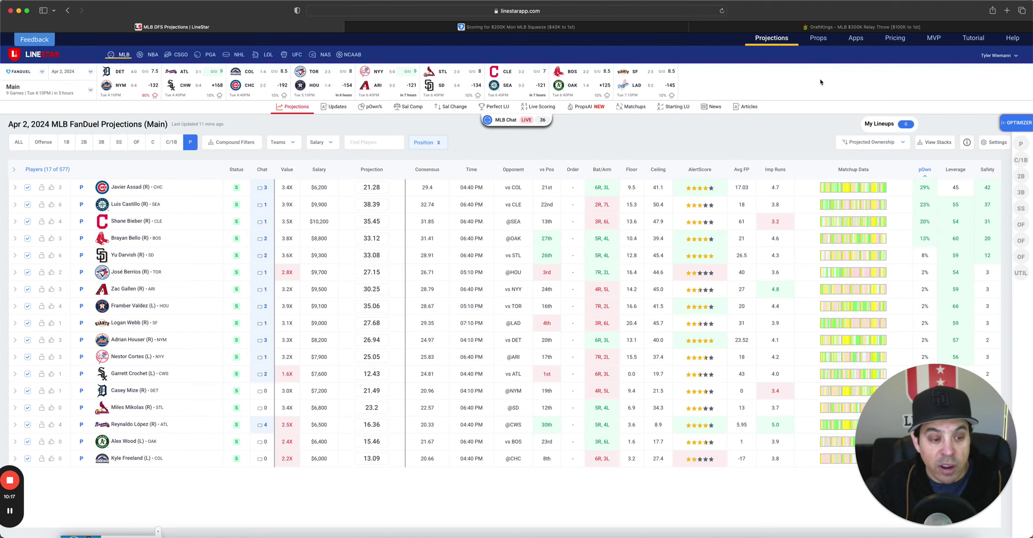
{"action": "left_click", "coordinate": [129, 356]}
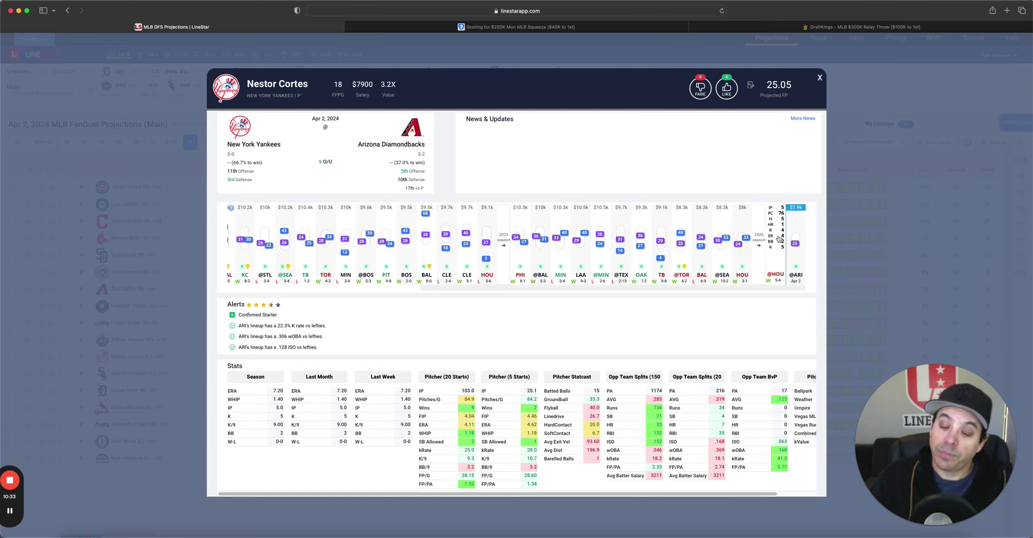
{"action": "scroll", "coordinate": [747, 423], "scroll_direction": "right", "scroll_amount": 2}
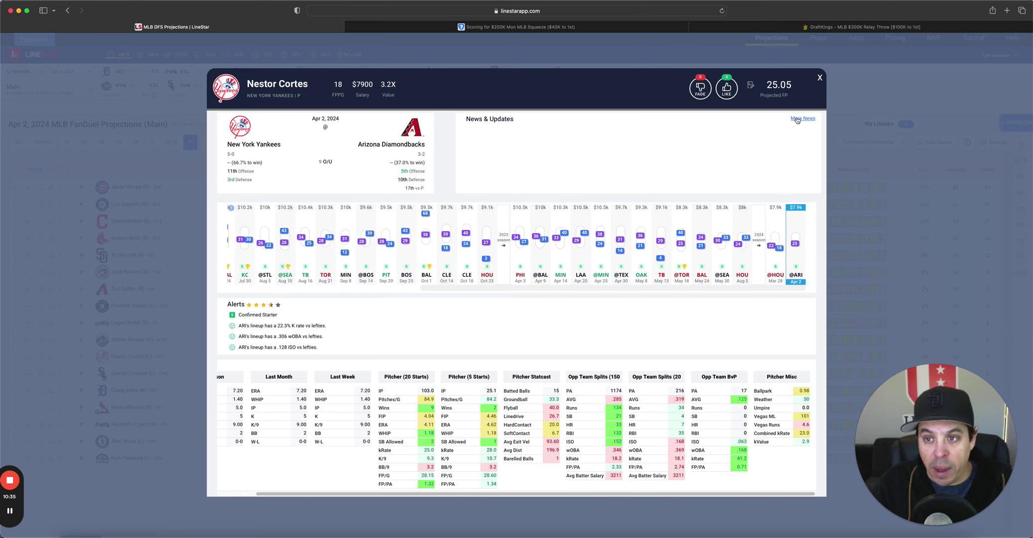
{"action": "left_click", "coordinate": [817, 79]}
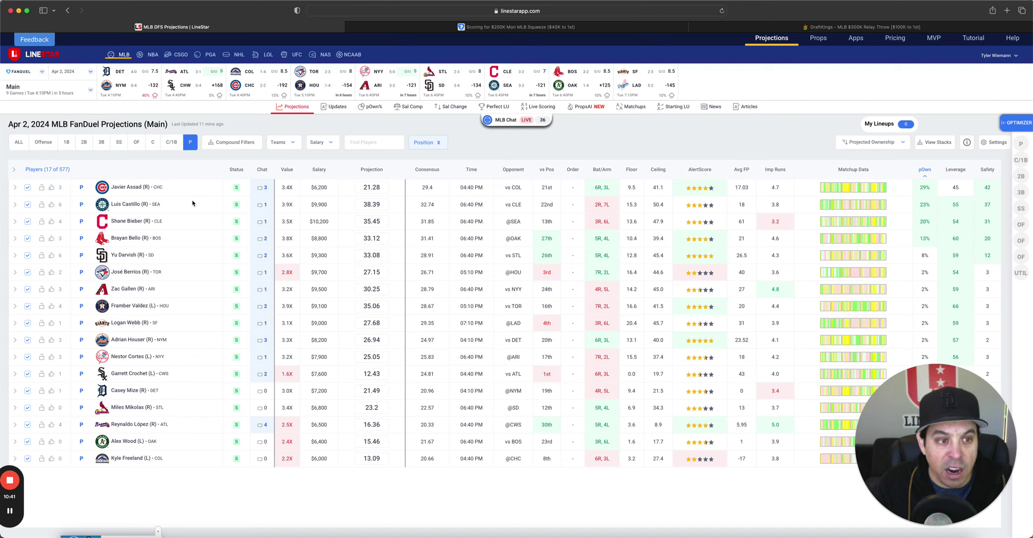
Switch projections to DraftKings, open the Main-slate team stacks, and sort them by projected ownership
{"action": "left_click", "coordinate": [44, 72]}
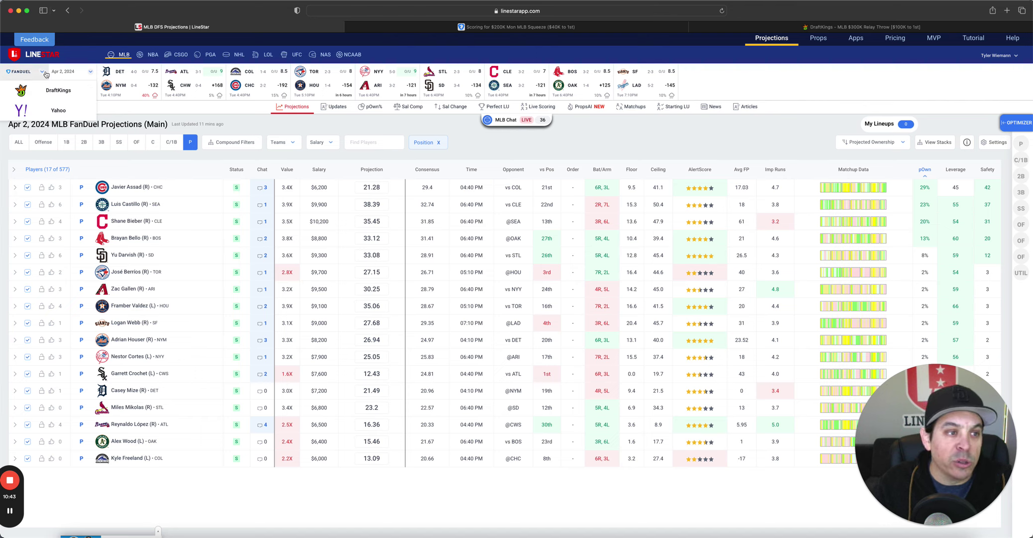
{"action": "left_click", "coordinate": [45, 92]}
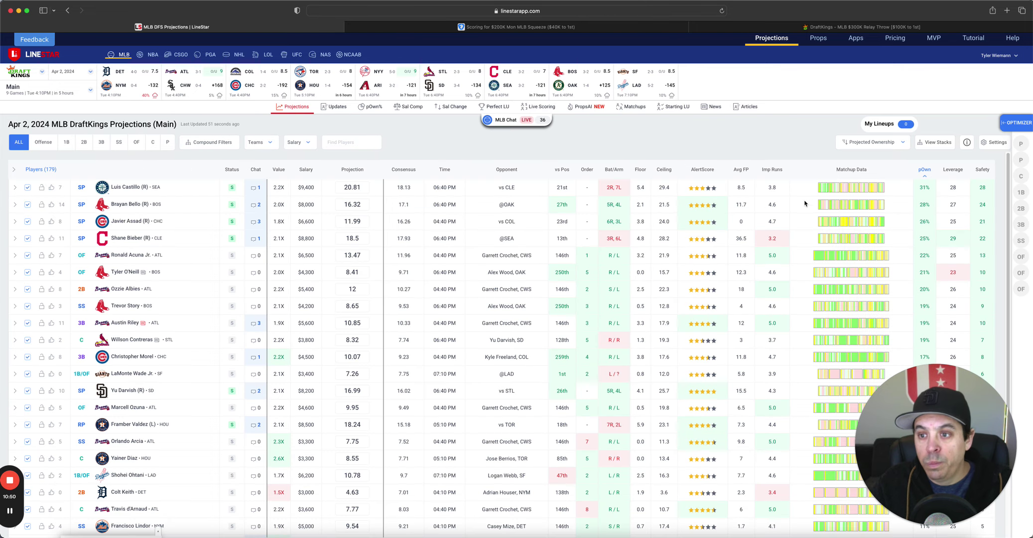
{"action": "left_click", "coordinate": [935, 142]}
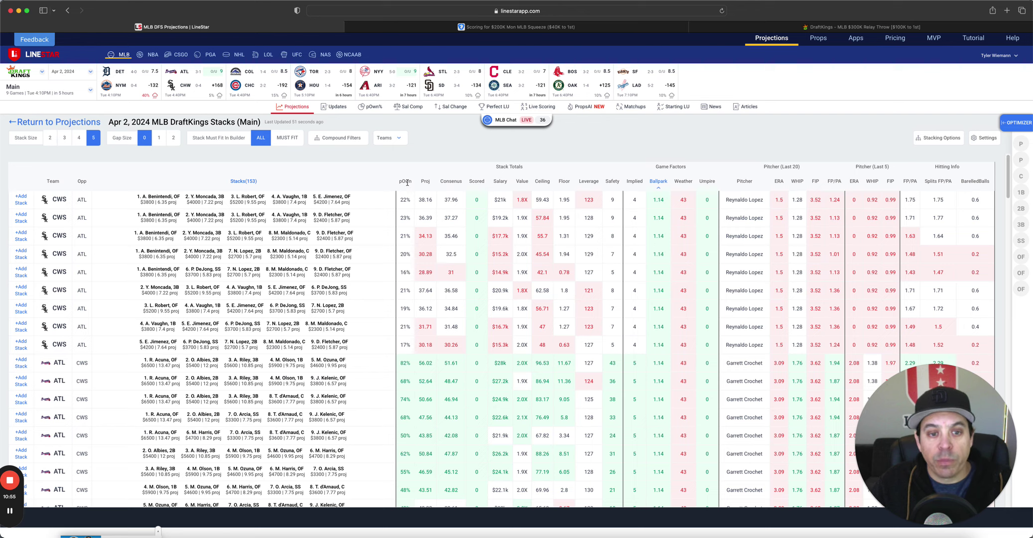
{"action": "left_click", "coordinate": [406, 182]}
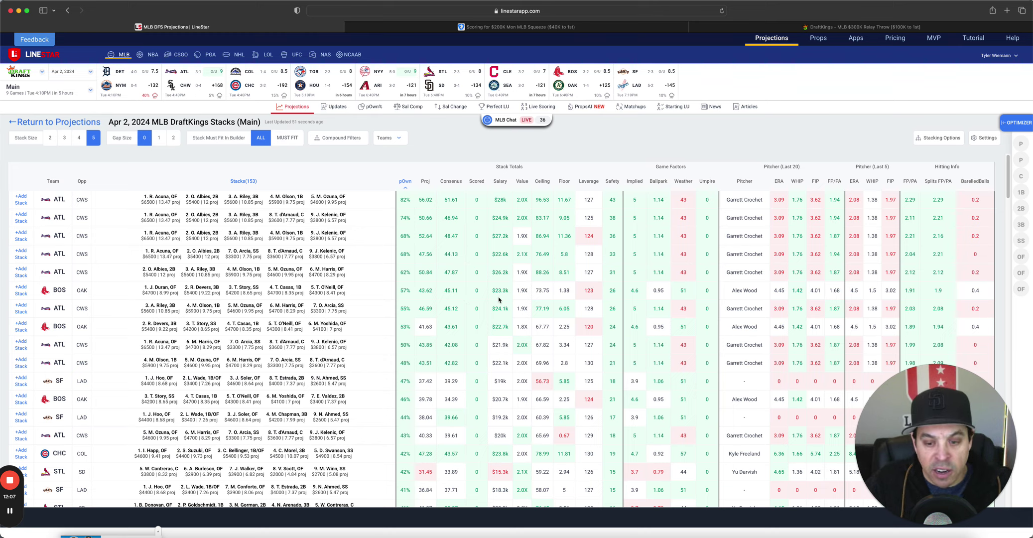
{"action": "scroll", "coordinate": [486, 344], "scroll_direction": "down", "scroll_amount": 3}
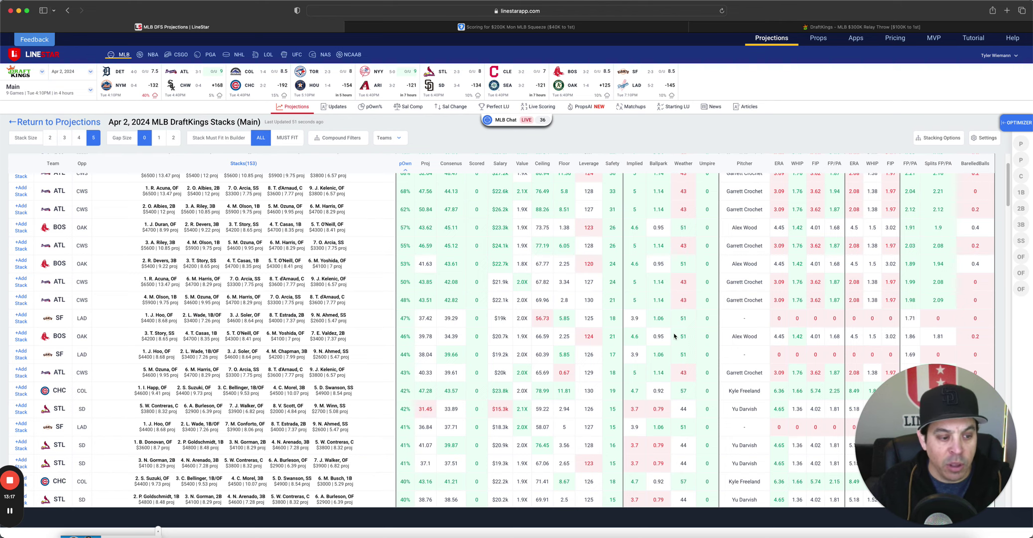
{"action": "scroll", "coordinate": [354, 352], "scroll_direction": "down", "scroll_amount": 3}
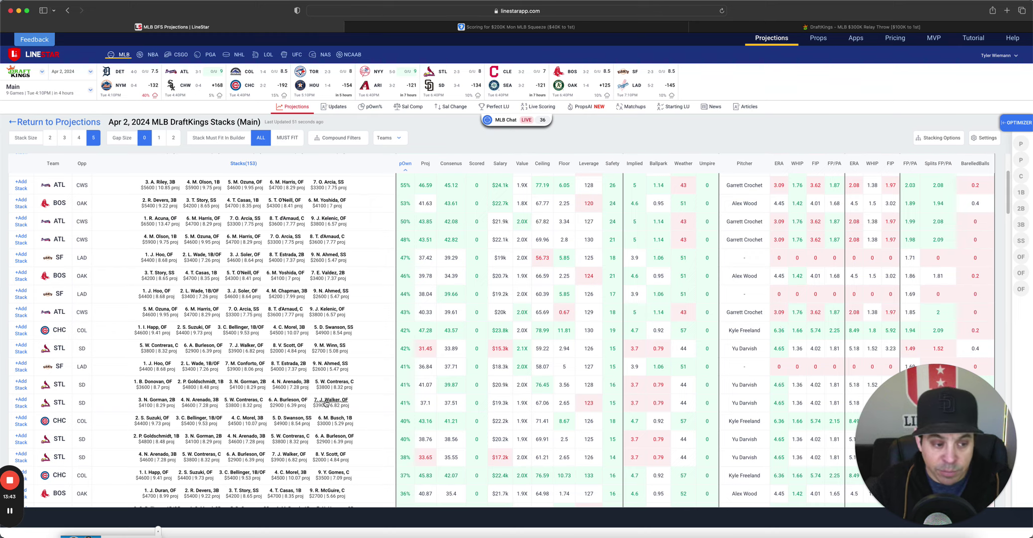
{"action": "scroll", "coordinate": [318, 402], "scroll_direction": "up", "scroll_amount": 1}
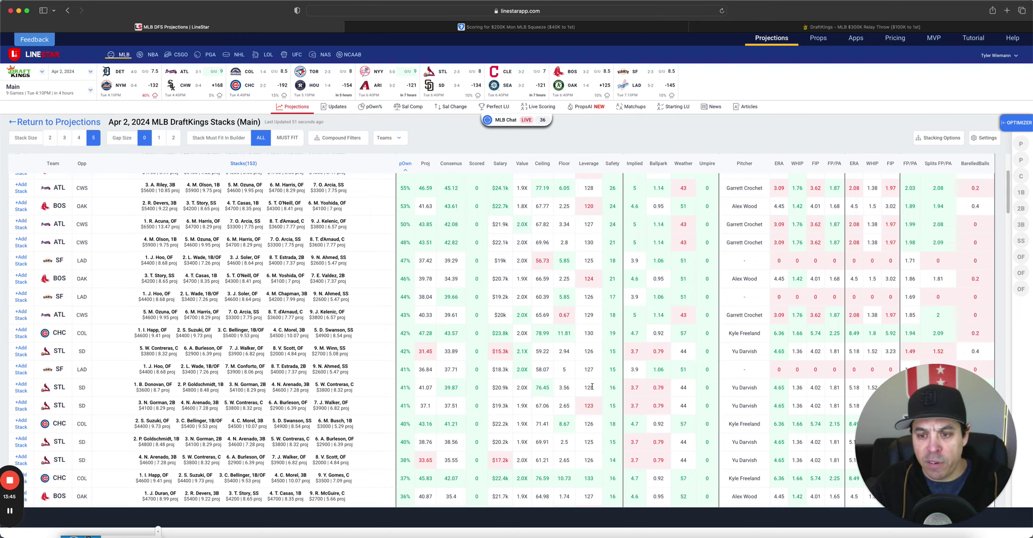
{"action": "scroll", "coordinate": [592, 387], "scroll_direction": "up", "scroll_amount": 5}
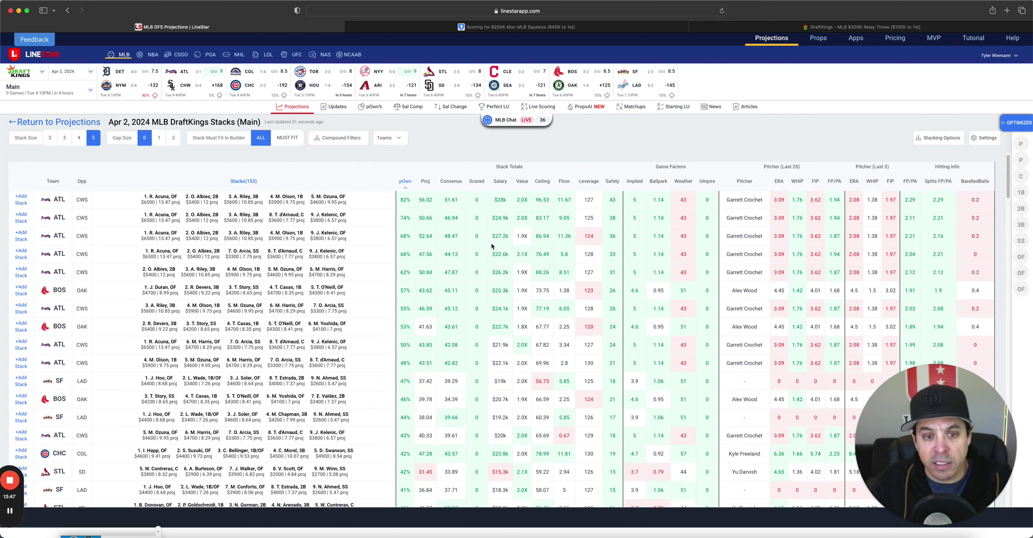
Sort the DraftKings stacks by projected points, topped by Atlanta vs White Sox at 56.02
{"action": "left_click", "coordinate": [425, 180]}
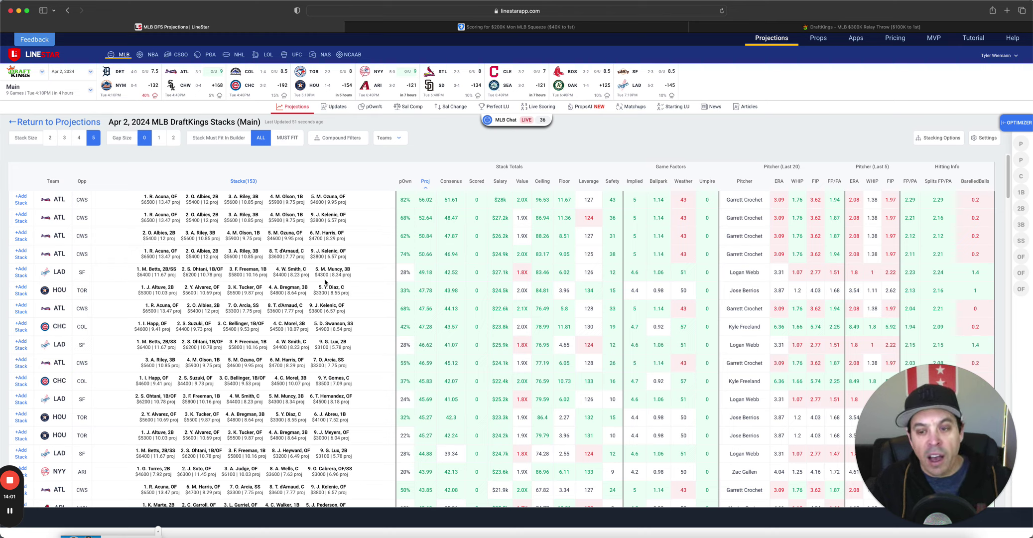
{"action": "left_click_drag", "start_coordinate": [759, 274], "coordinate": [732, 274]}
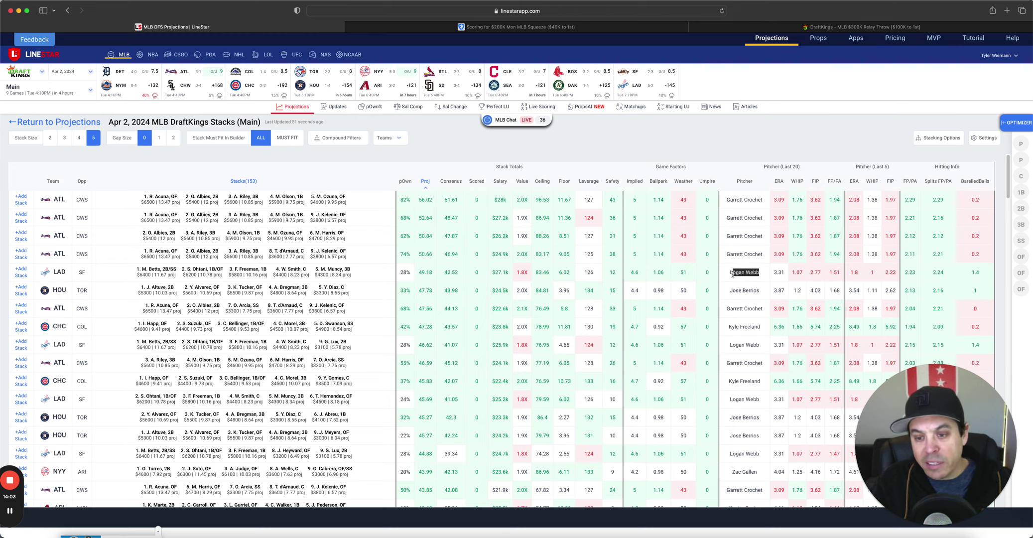
{"action": "left_click", "coordinate": [732, 273]}
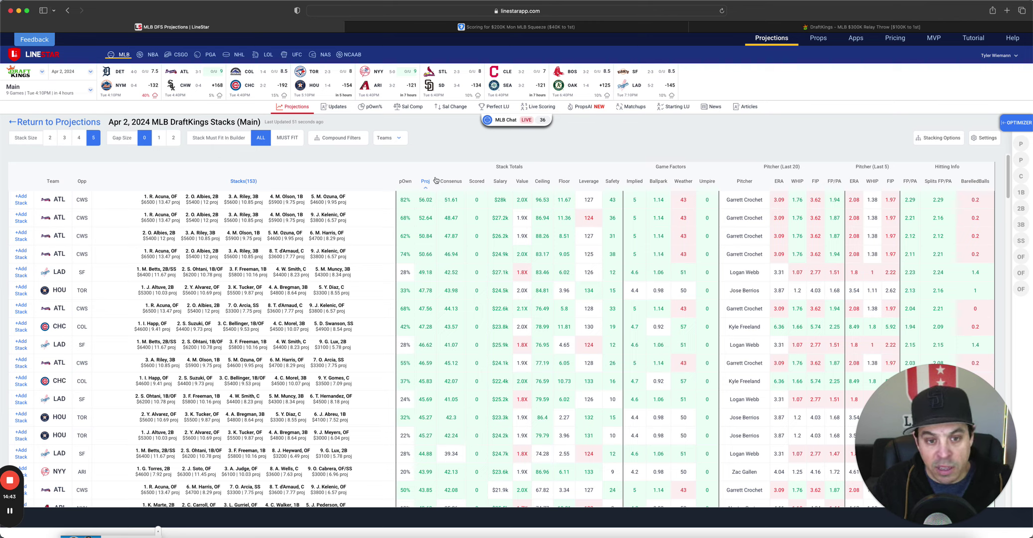
Re-rank the DraftKings stacks by Value, led by Toronto vs Houston at 2.2X
{"action": "left_click", "coordinate": [520, 182]}
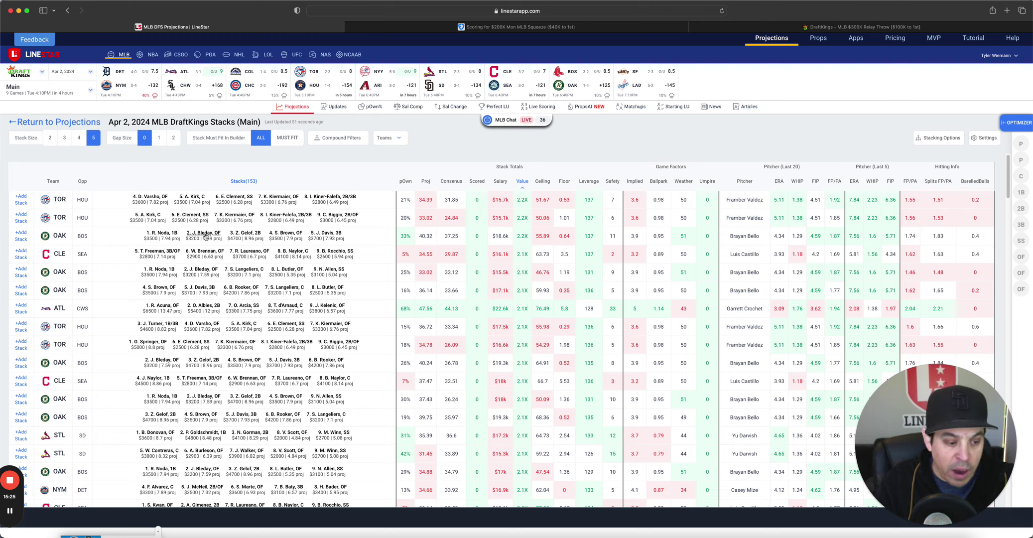
Sort the DraftKings stacks by Ceiling, review the list, then re-sort by Leverage
{"action": "left_click", "coordinate": [546, 186]}
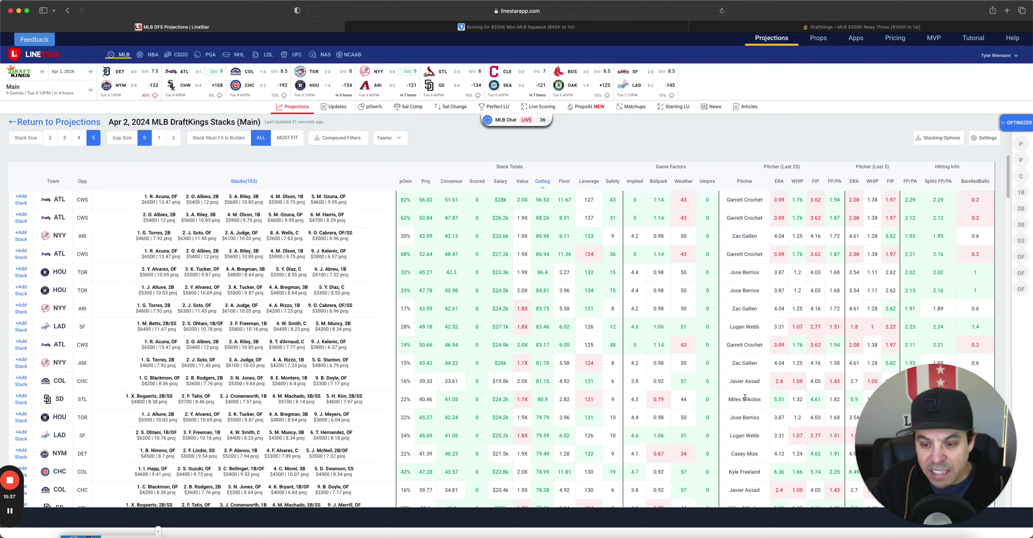
{"action": "scroll", "coordinate": [744, 397], "scroll_direction": "down", "scroll_amount": 3}
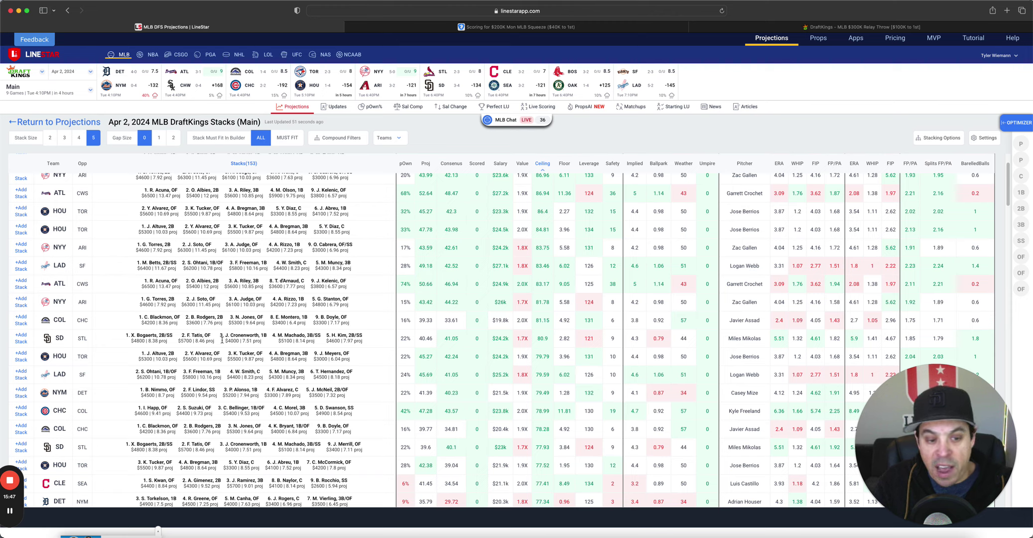
{"action": "scroll", "coordinate": [384, 351], "scroll_direction": "up", "scroll_amount": 3}
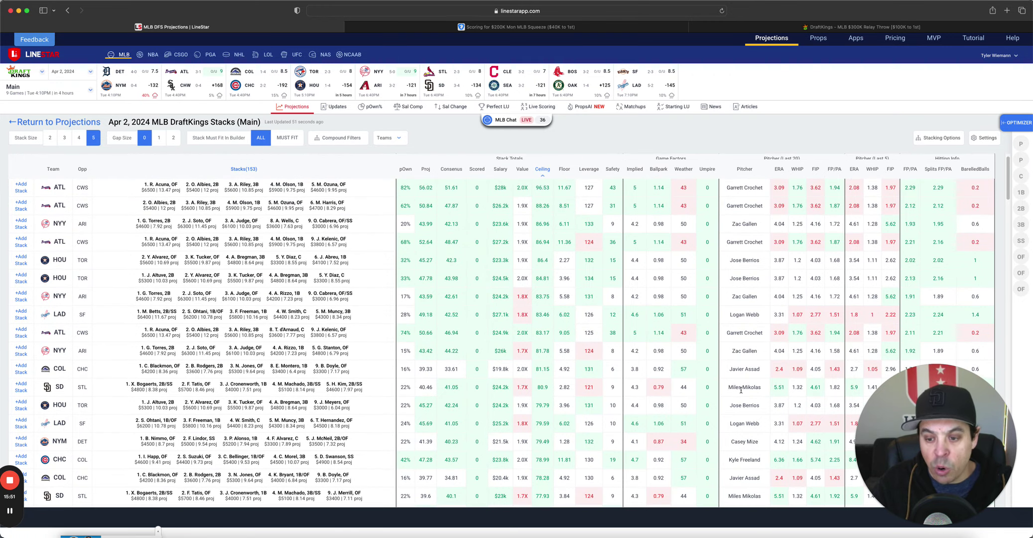
{"action": "left_click_drag", "start_coordinate": [728, 388], "coordinate": [762, 390]}
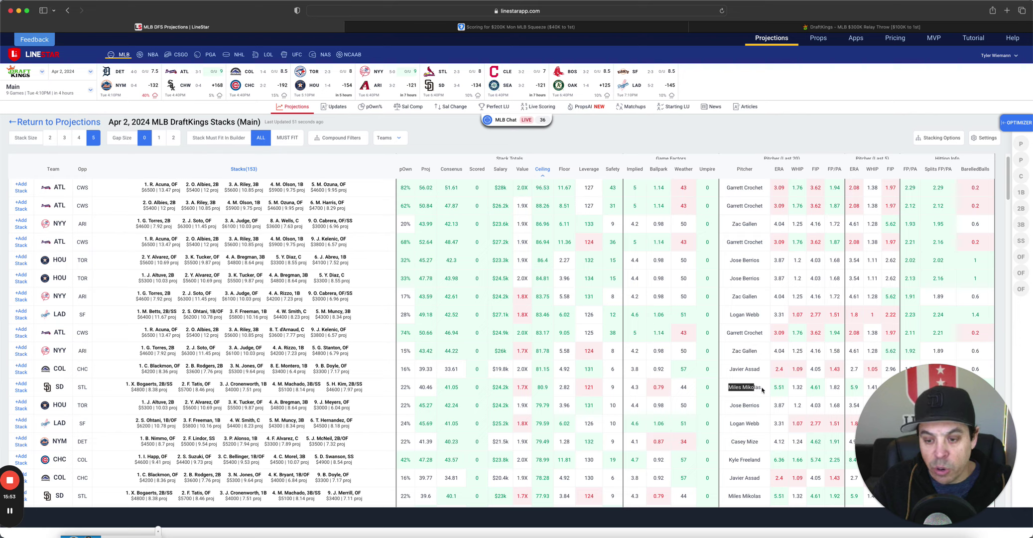
{"action": "left_click", "coordinate": [724, 392]}
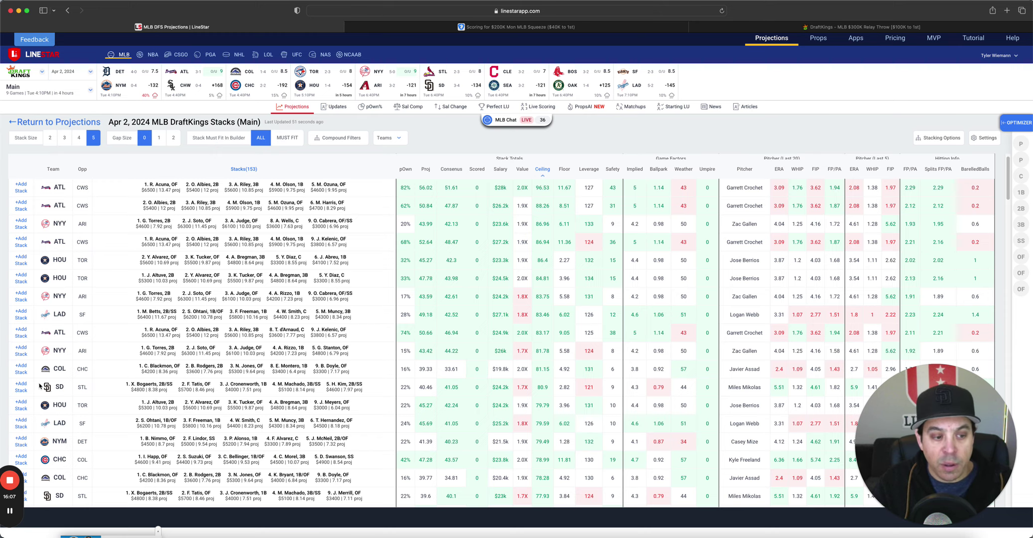
{"action": "scroll", "coordinate": [463, 393], "scroll_direction": "up", "scroll_amount": 2}
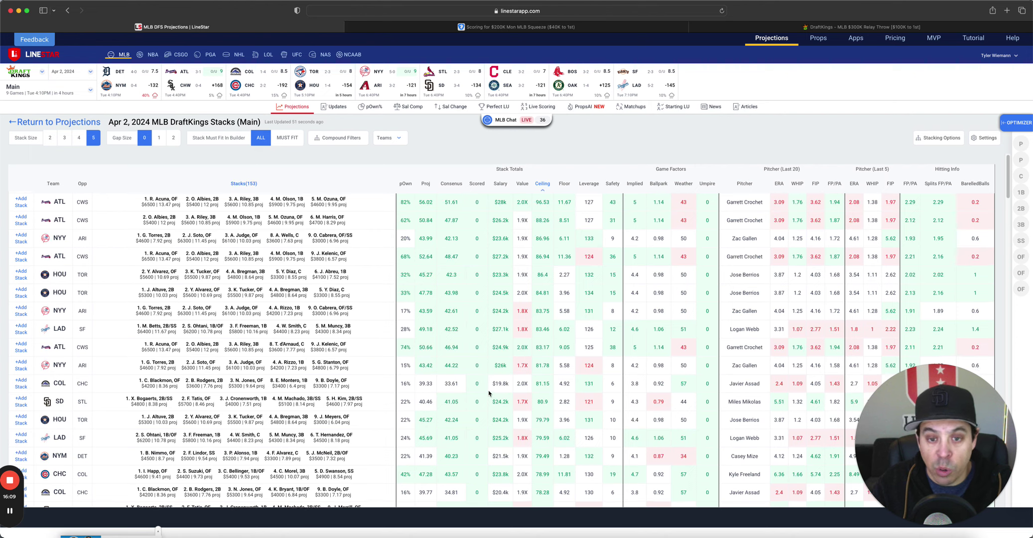
{"action": "left_click", "coordinate": [591, 180]}
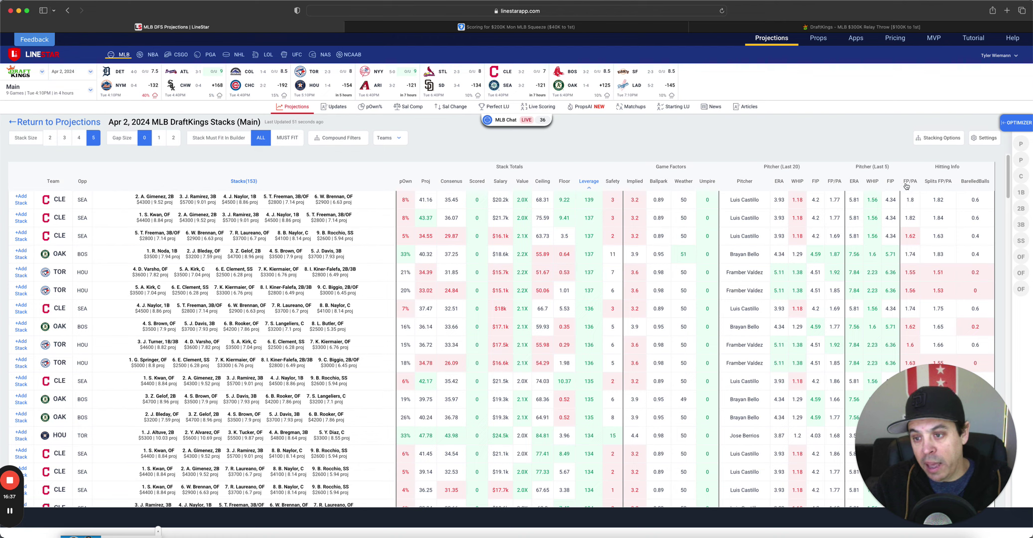
{"action": "left_click", "coordinate": [816, 181]}
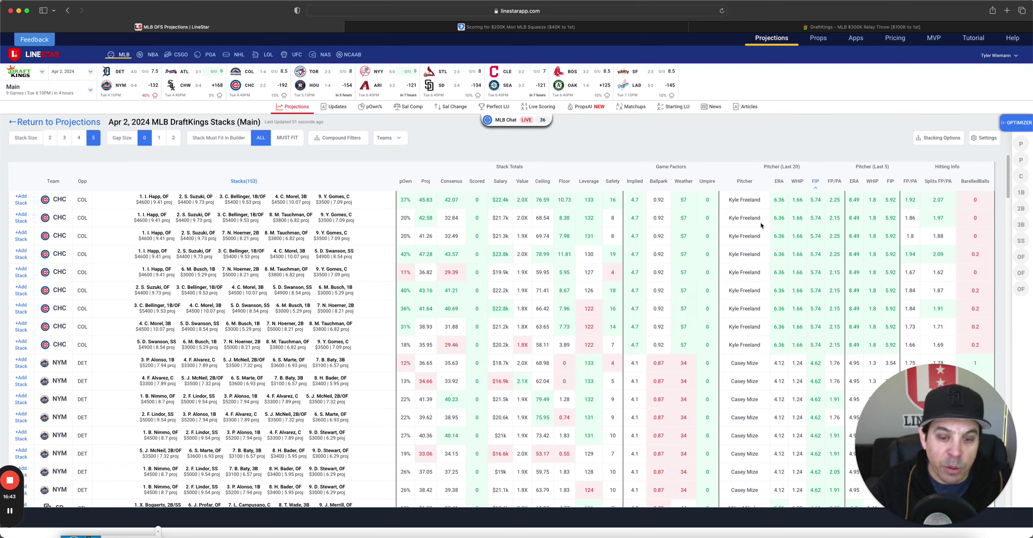
{"action": "left_click_drag", "start_coordinate": [728, 362], "coordinate": [764, 365]}
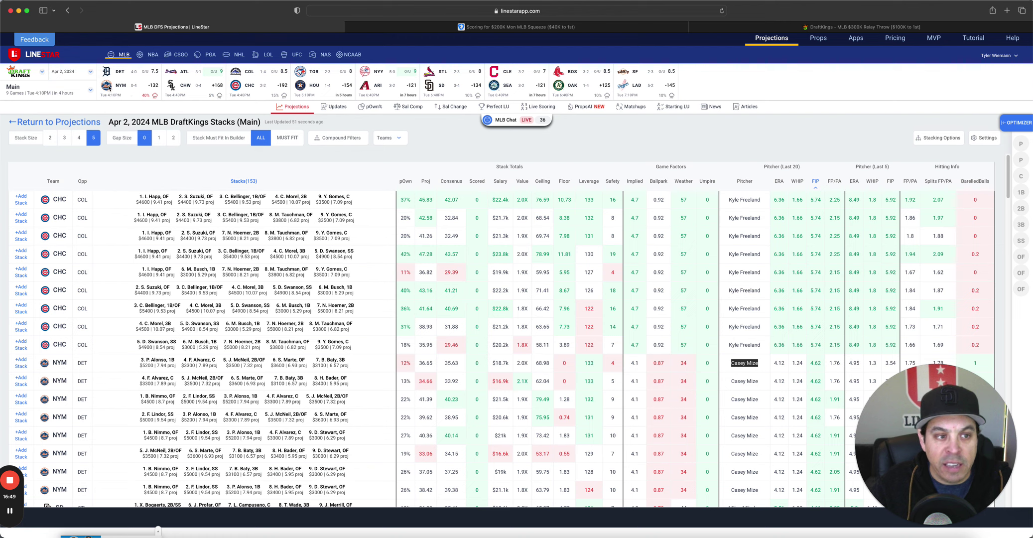
Sort the DraftKings stacks by Splits FP/PA and scan the ranked list
{"action": "left_click", "coordinate": [941, 182]}
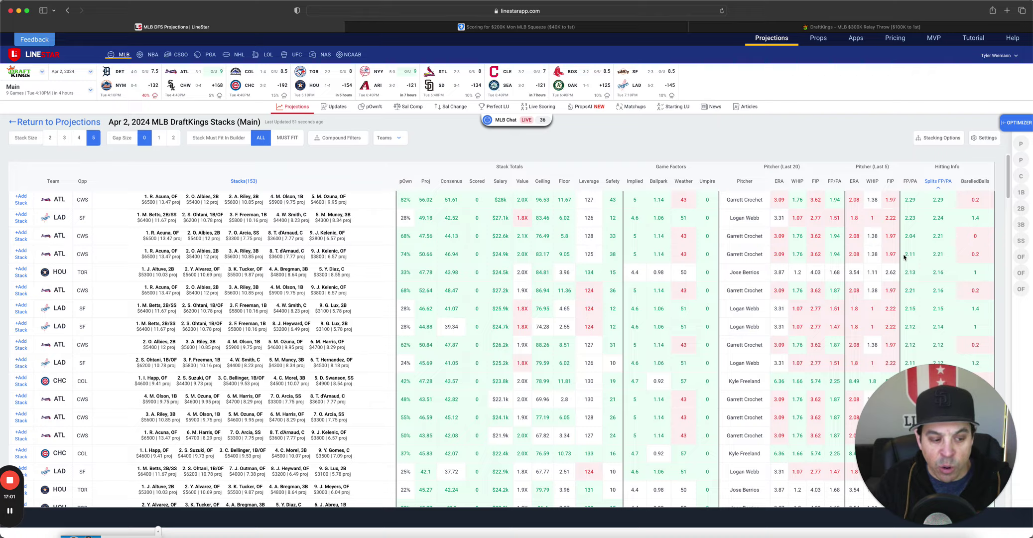
{"action": "scroll", "coordinate": [904, 256], "scroll_direction": "down", "scroll_amount": 10}
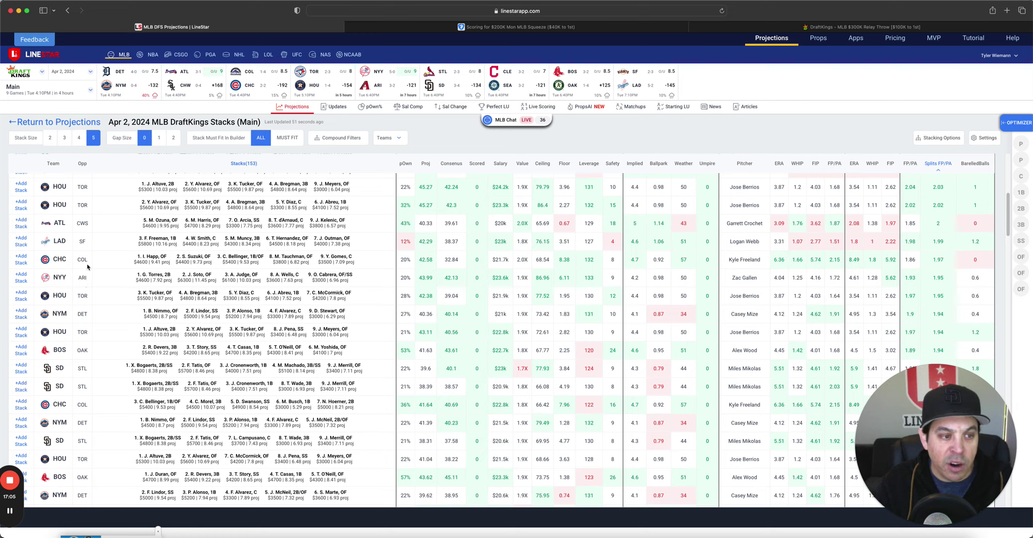
{"action": "scroll", "coordinate": [94, 270], "scroll_direction": "up", "scroll_amount": 10}
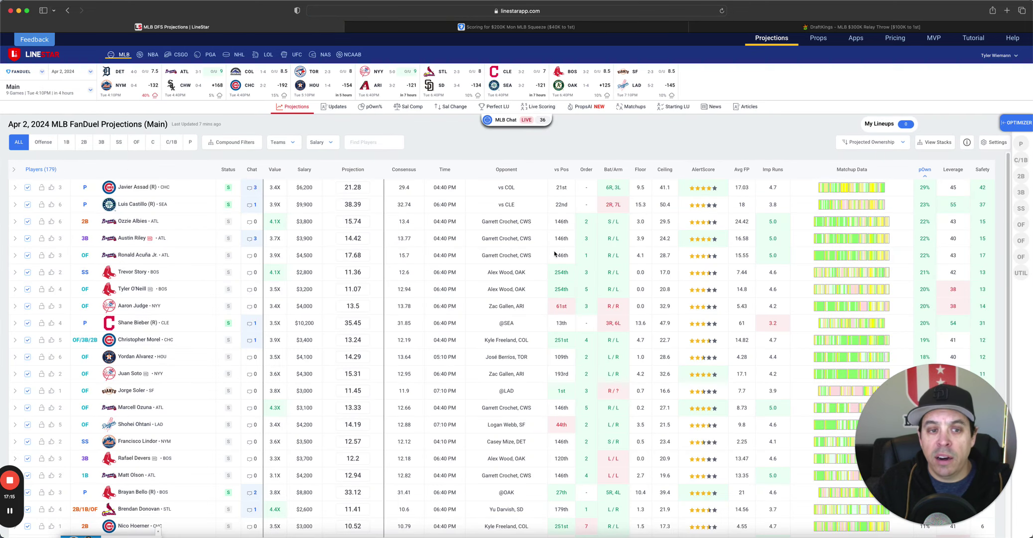
Show the 162 FanDuel Main-slate stacks by Leverage, led by Oakland vs Boston at 192
{"action": "left_click", "coordinate": [937, 143]}
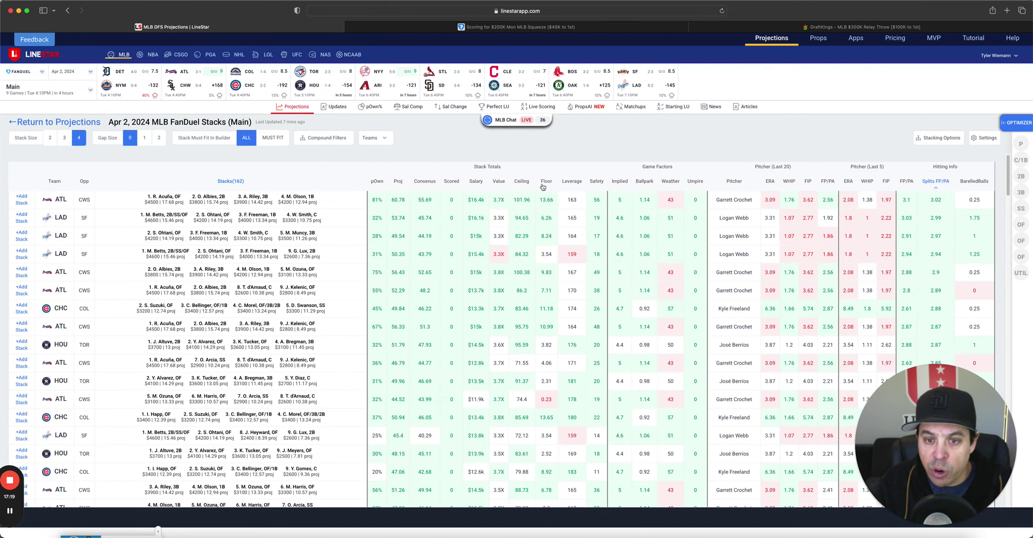
{"action": "left_click", "coordinate": [574, 182]}
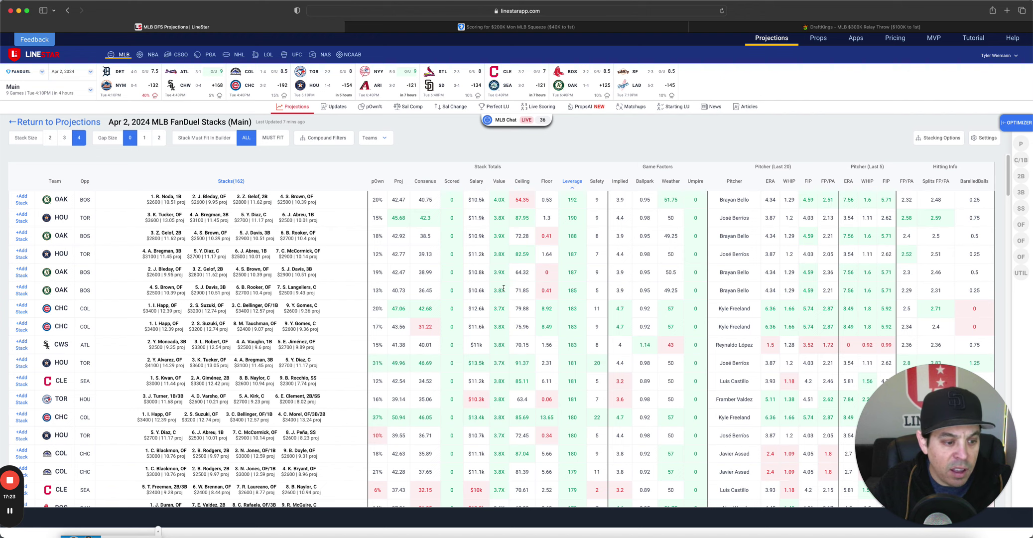
{"action": "scroll", "coordinate": [503, 288], "scroll_direction": "down", "scroll_amount": 3}
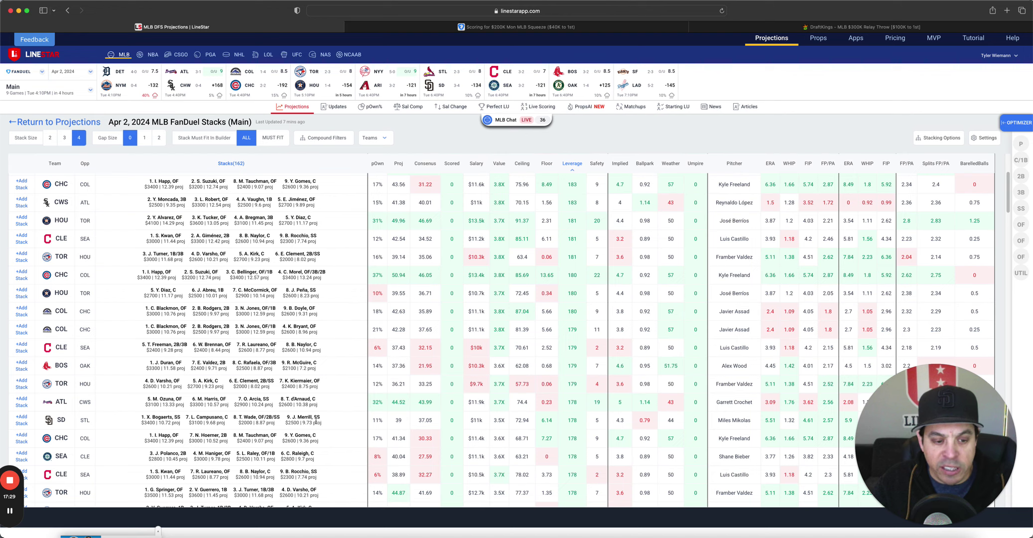
{"action": "scroll", "coordinate": [458, 404], "scroll_direction": "up", "scroll_amount": 3}
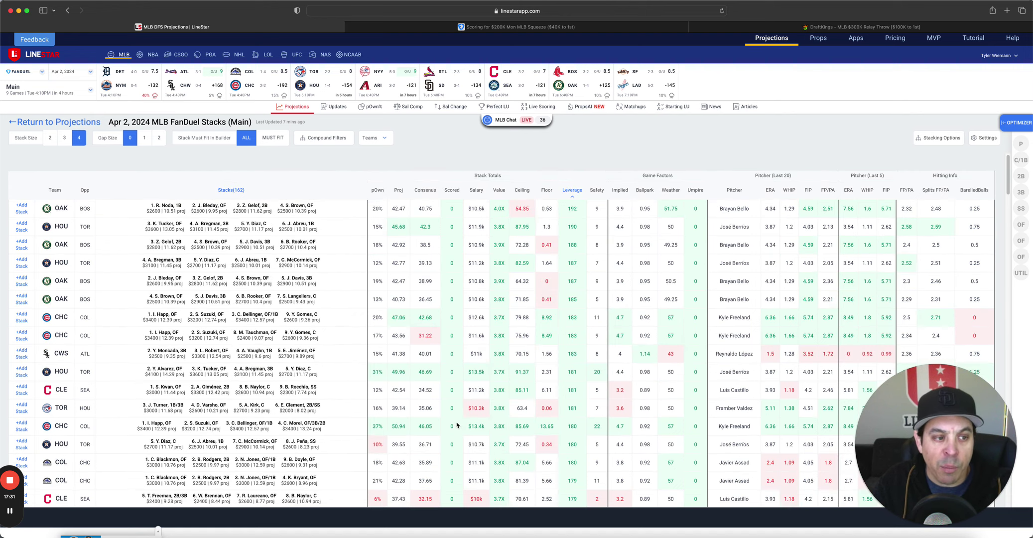